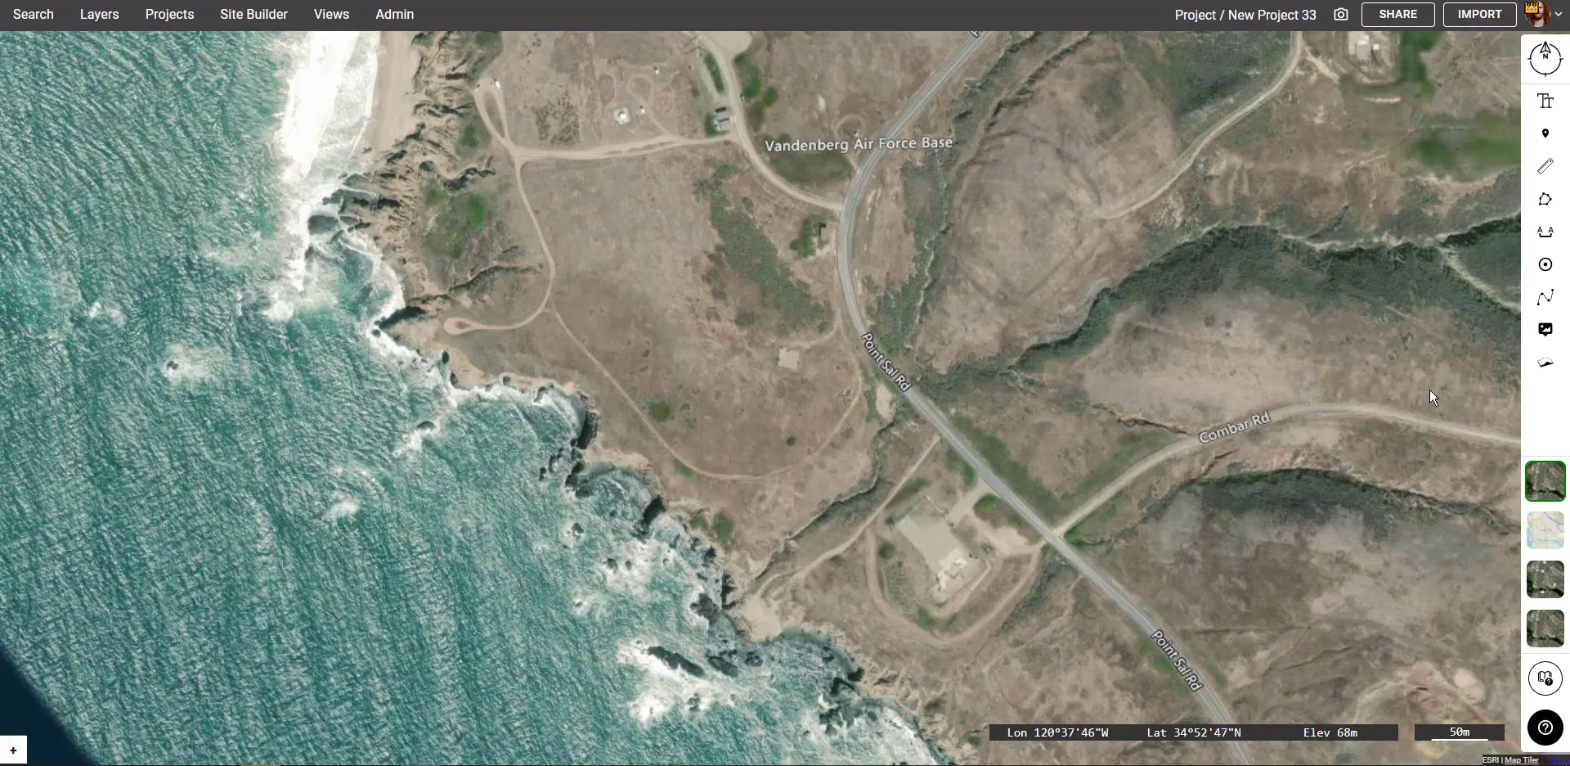
- Create a four-sided 3D Cutaway around the coastline southwest of Point Sal Rd, covering the cliffs and adjacent ocean
{"action": "left_click_drag", "start_coordinate": [1418, 429], "coordinate": [1433, 406]}
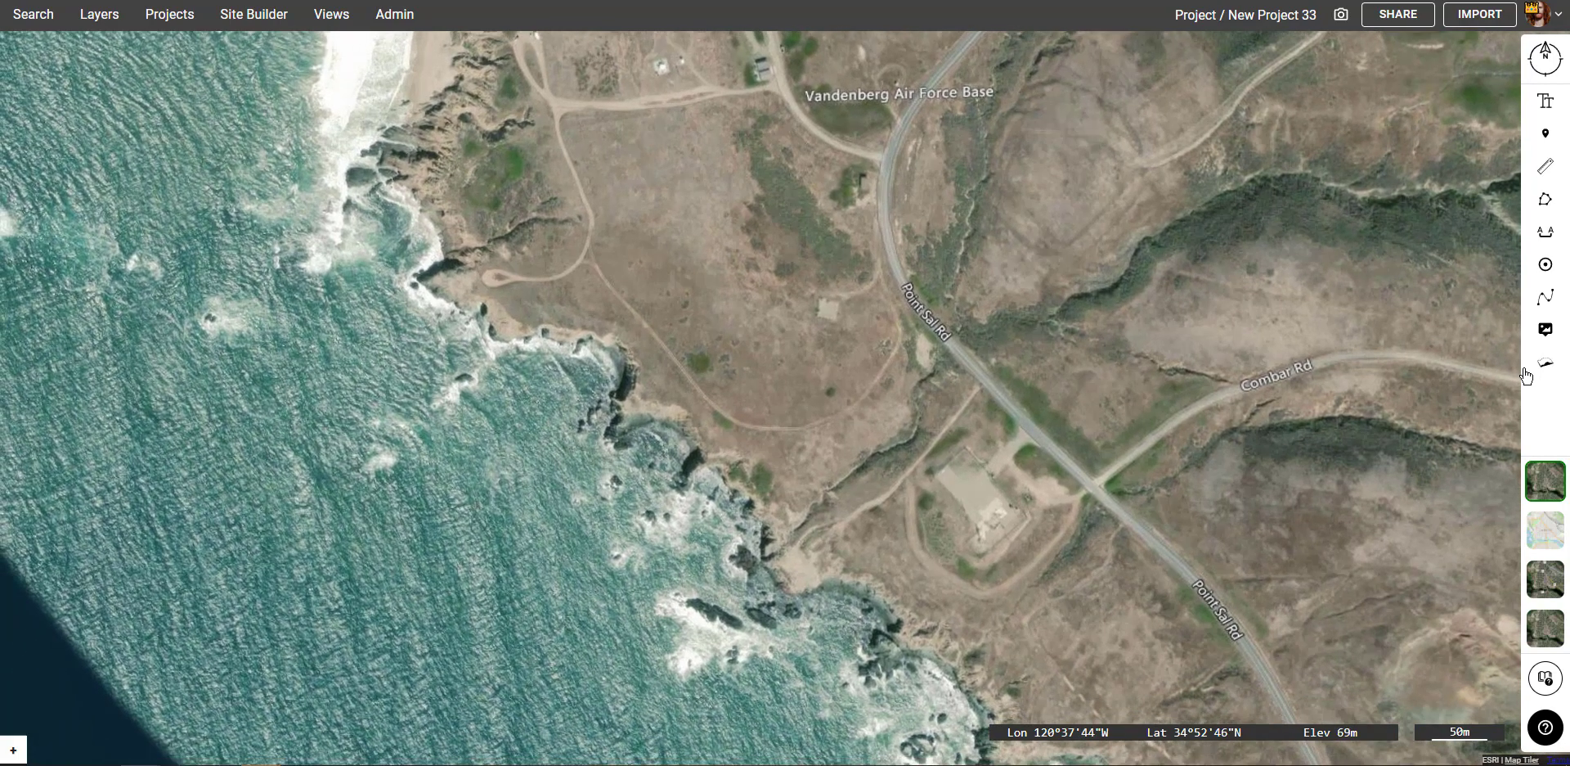
{"action": "left_click", "coordinate": [1546, 362]}
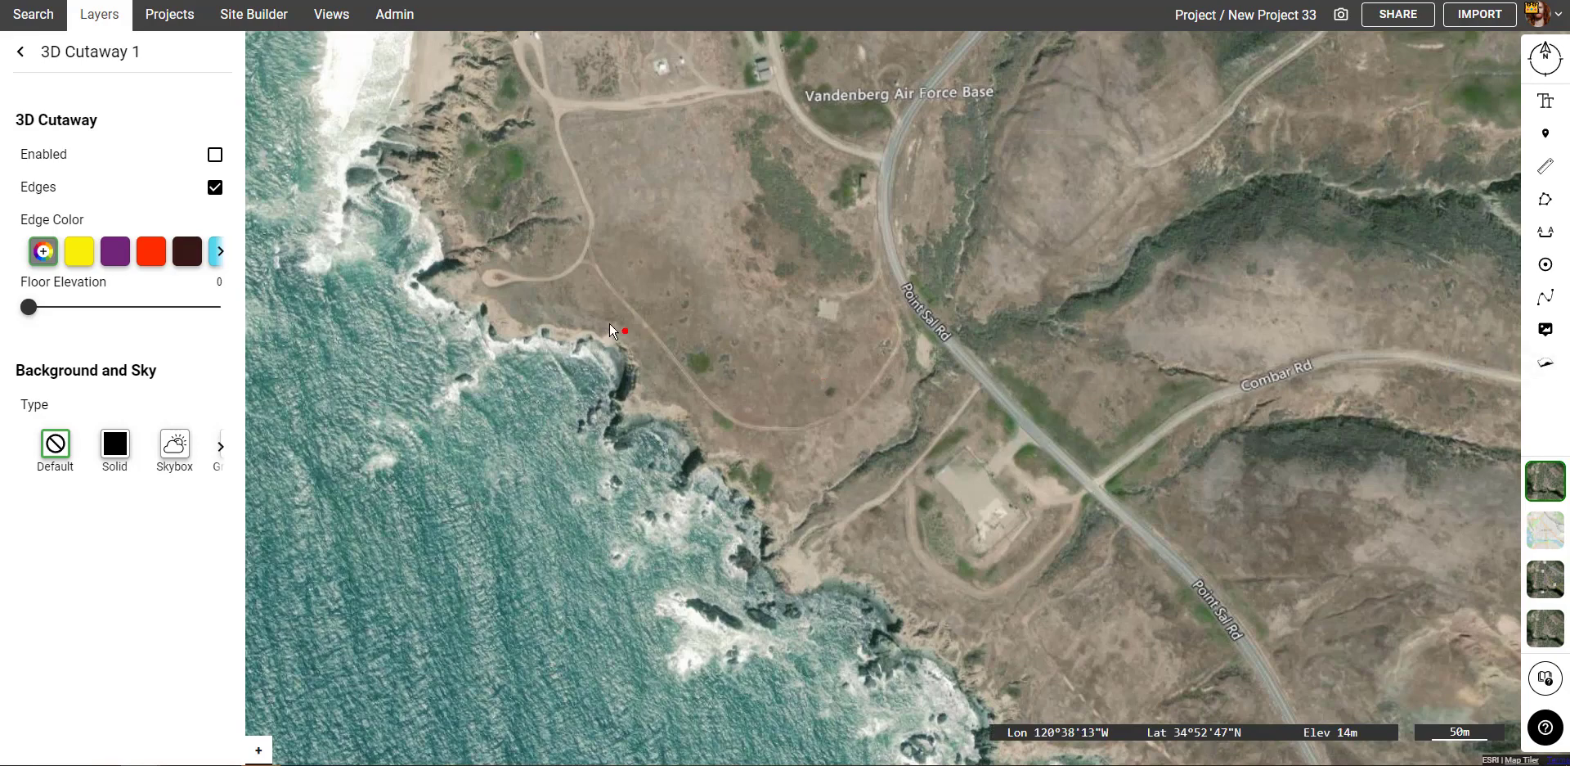
{"action": "left_click", "coordinate": [417, 278]}
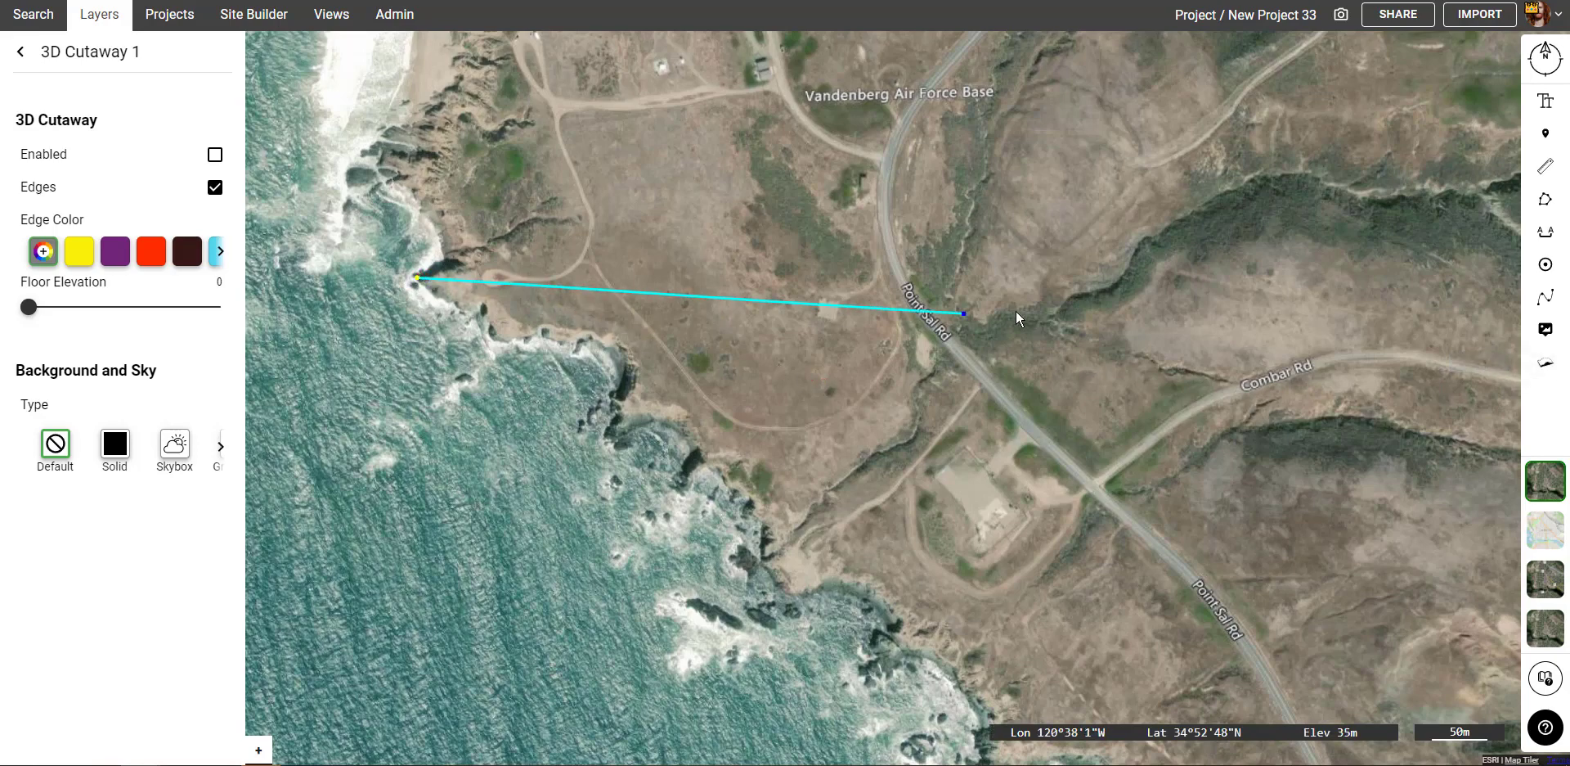
{"action": "left_click", "coordinate": [956, 298]}
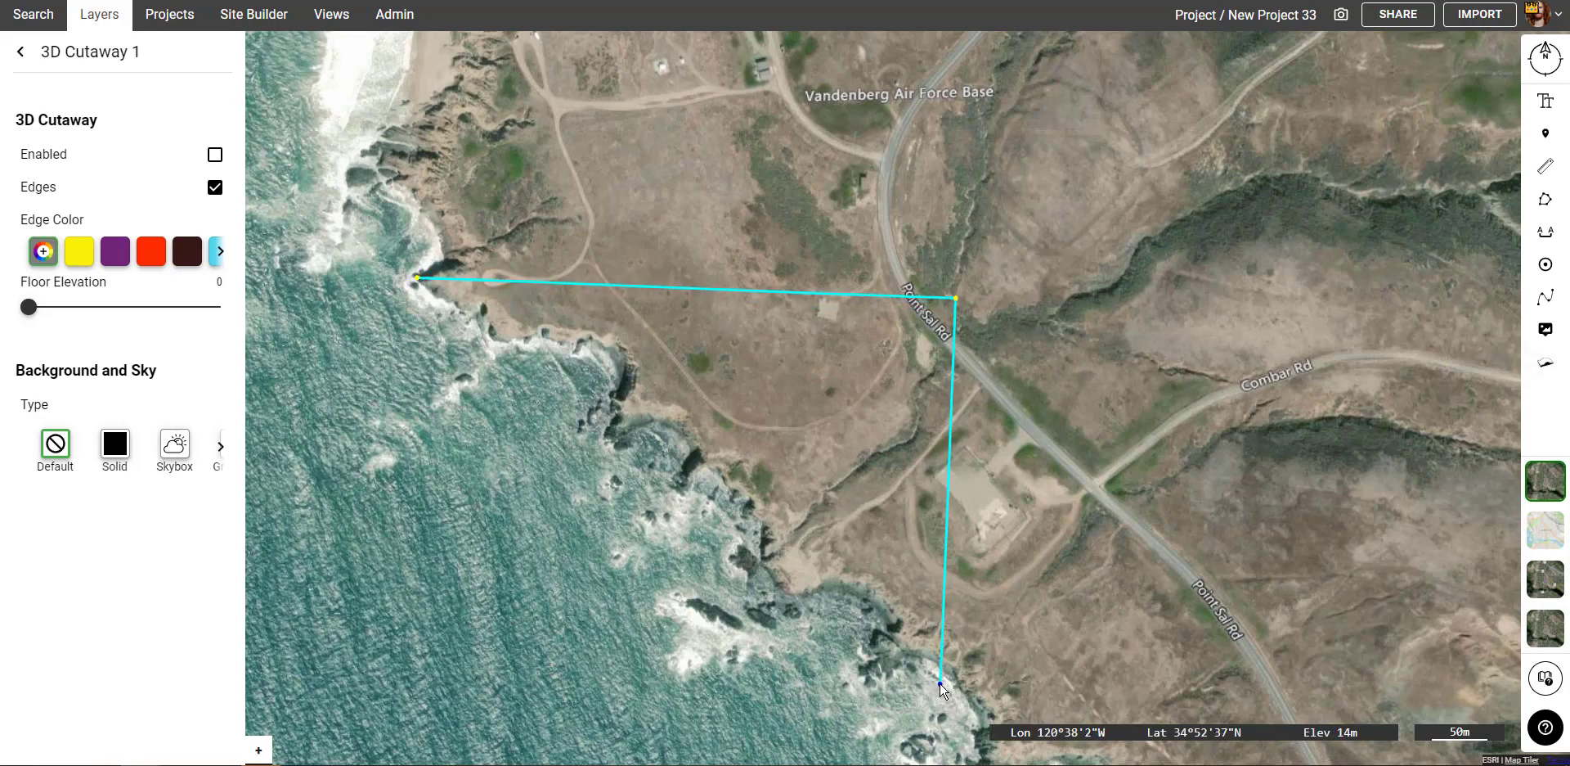
{"action": "left_click", "coordinate": [414, 657]}
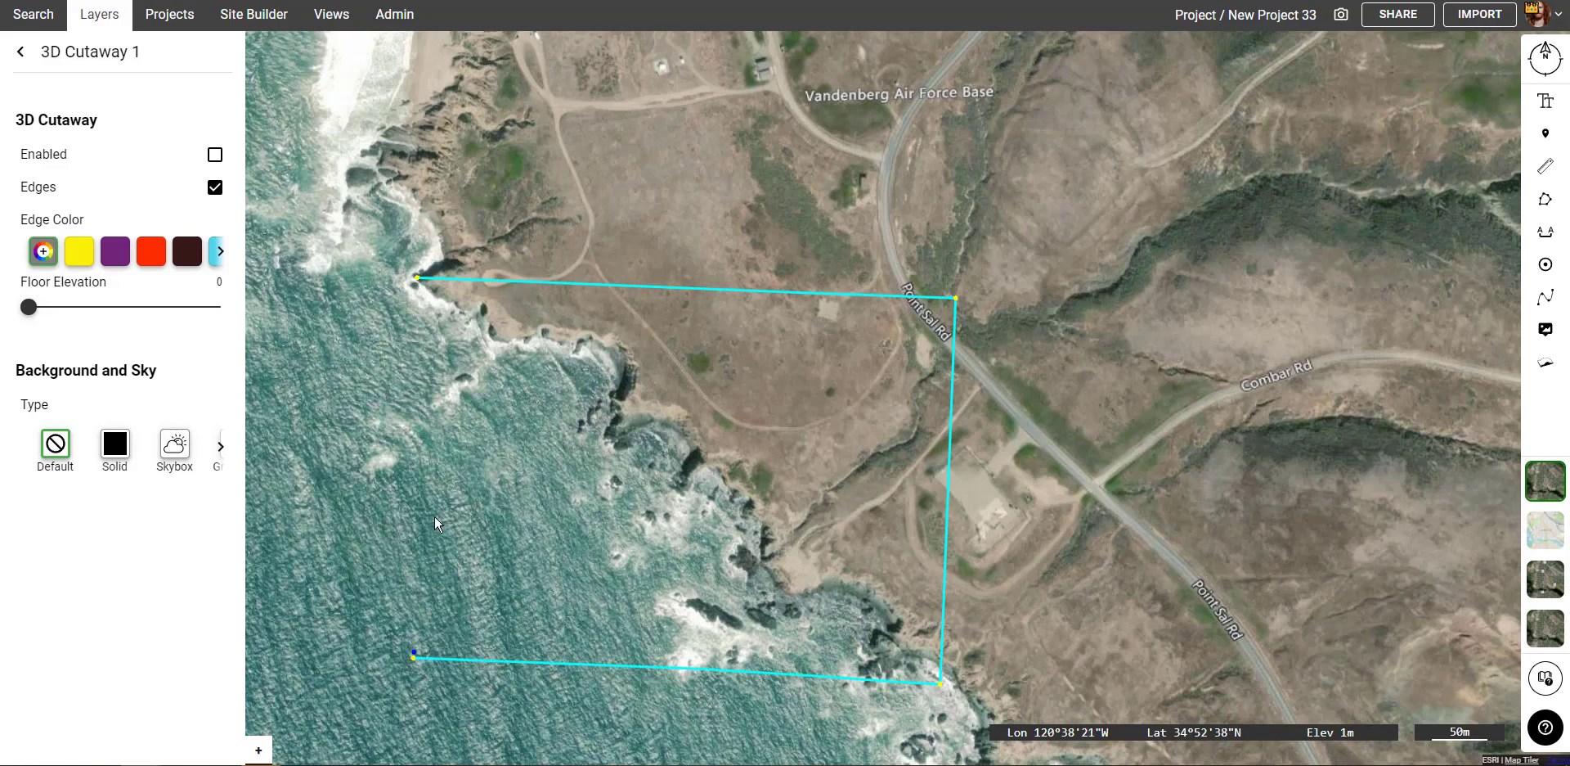
{"action": "left_click", "coordinate": [417, 279]}
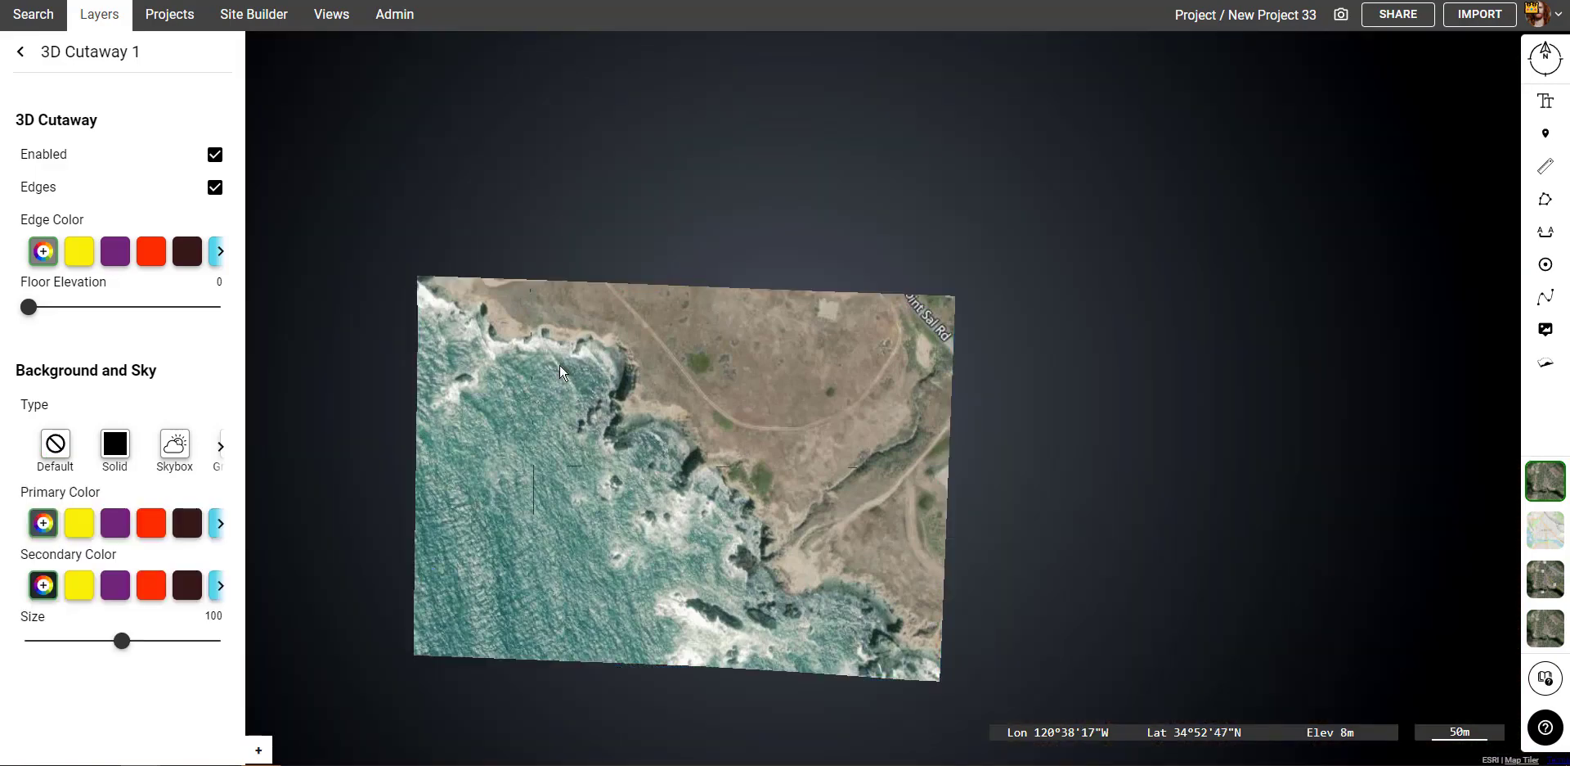
{"action": "left_click_drag", "start_coordinate": [968, 572], "coordinate": [1040, 466]}
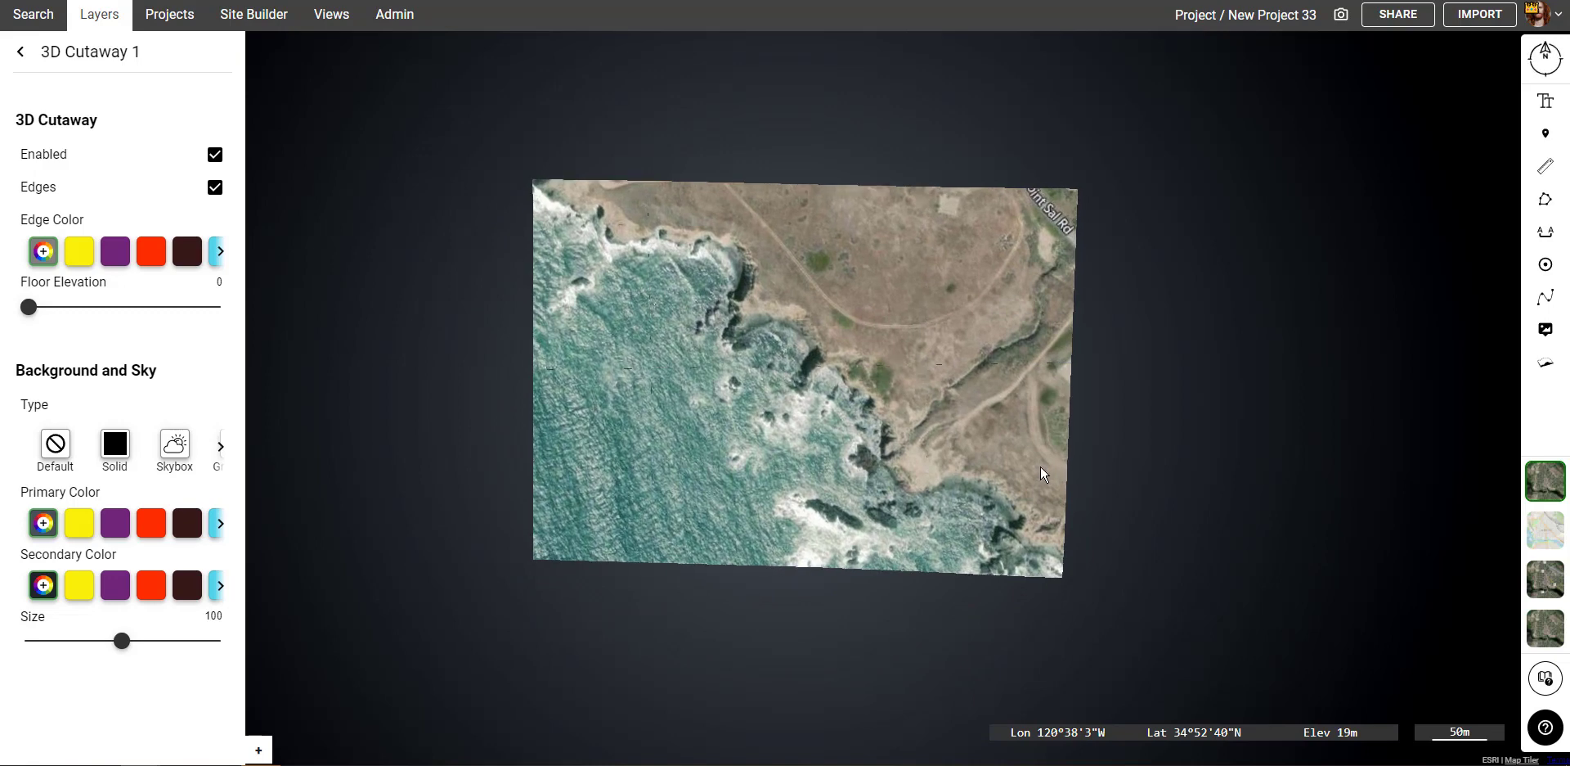
{"action": "left_click", "coordinate": [101, 16]}
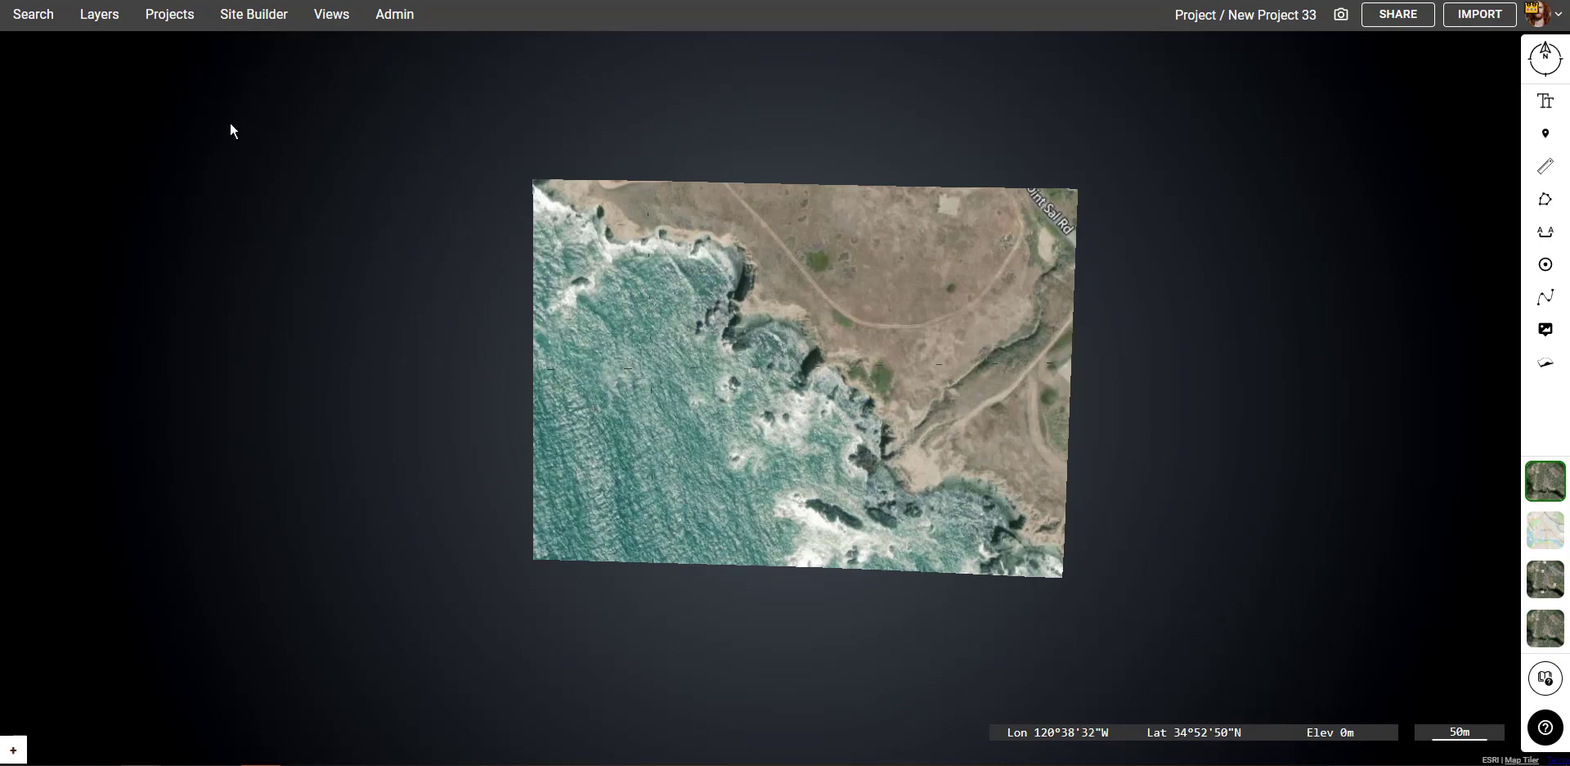
- Set up a Point Cloud product in Site Builder with a new site whose bounds are drawn by hand
{"action": "left_click", "coordinate": [262, 31]}
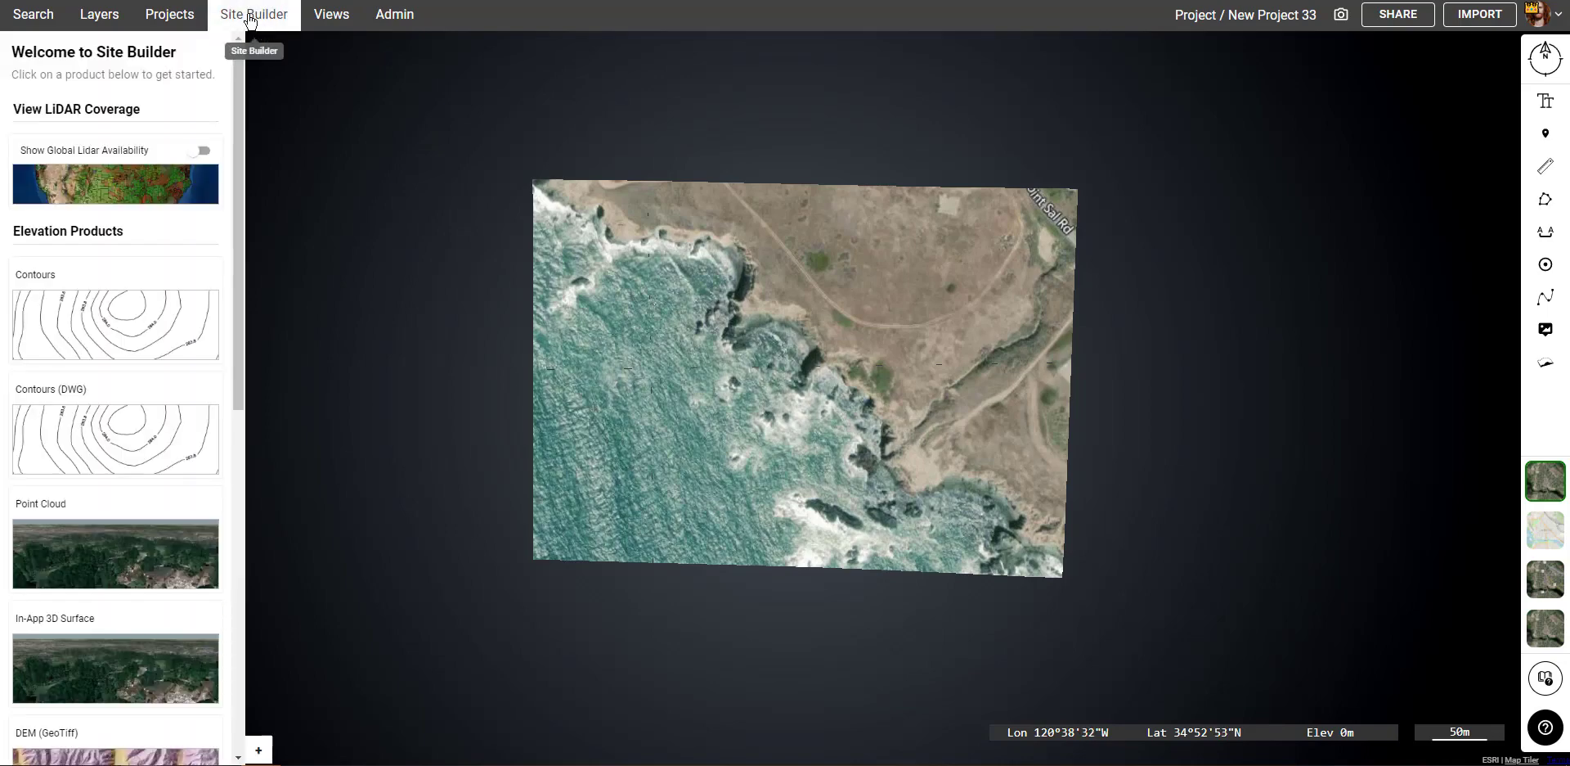
{"action": "left_click", "coordinate": [203, 504]}
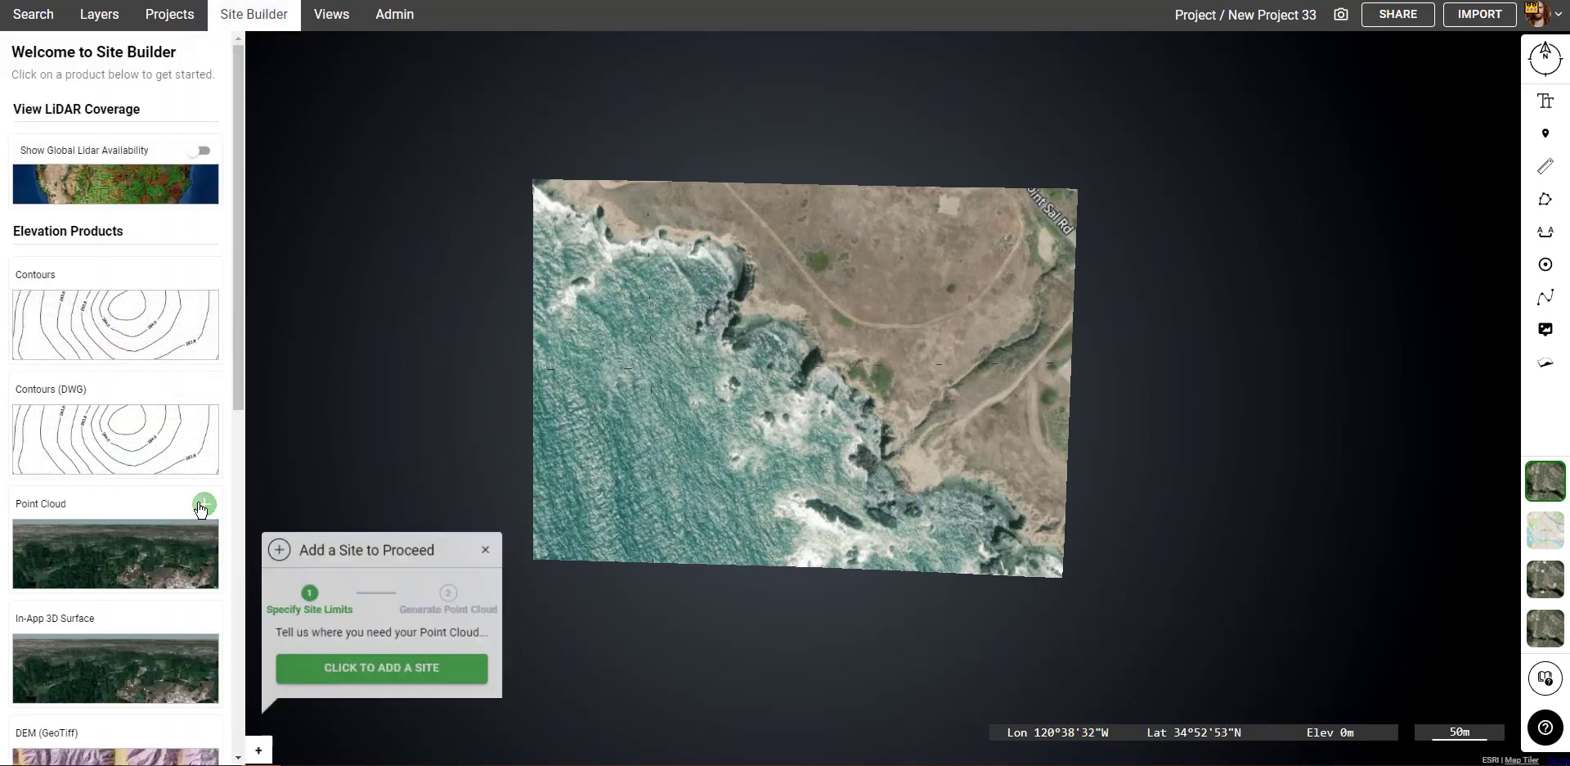
{"action": "left_click", "coordinate": [435, 685]}
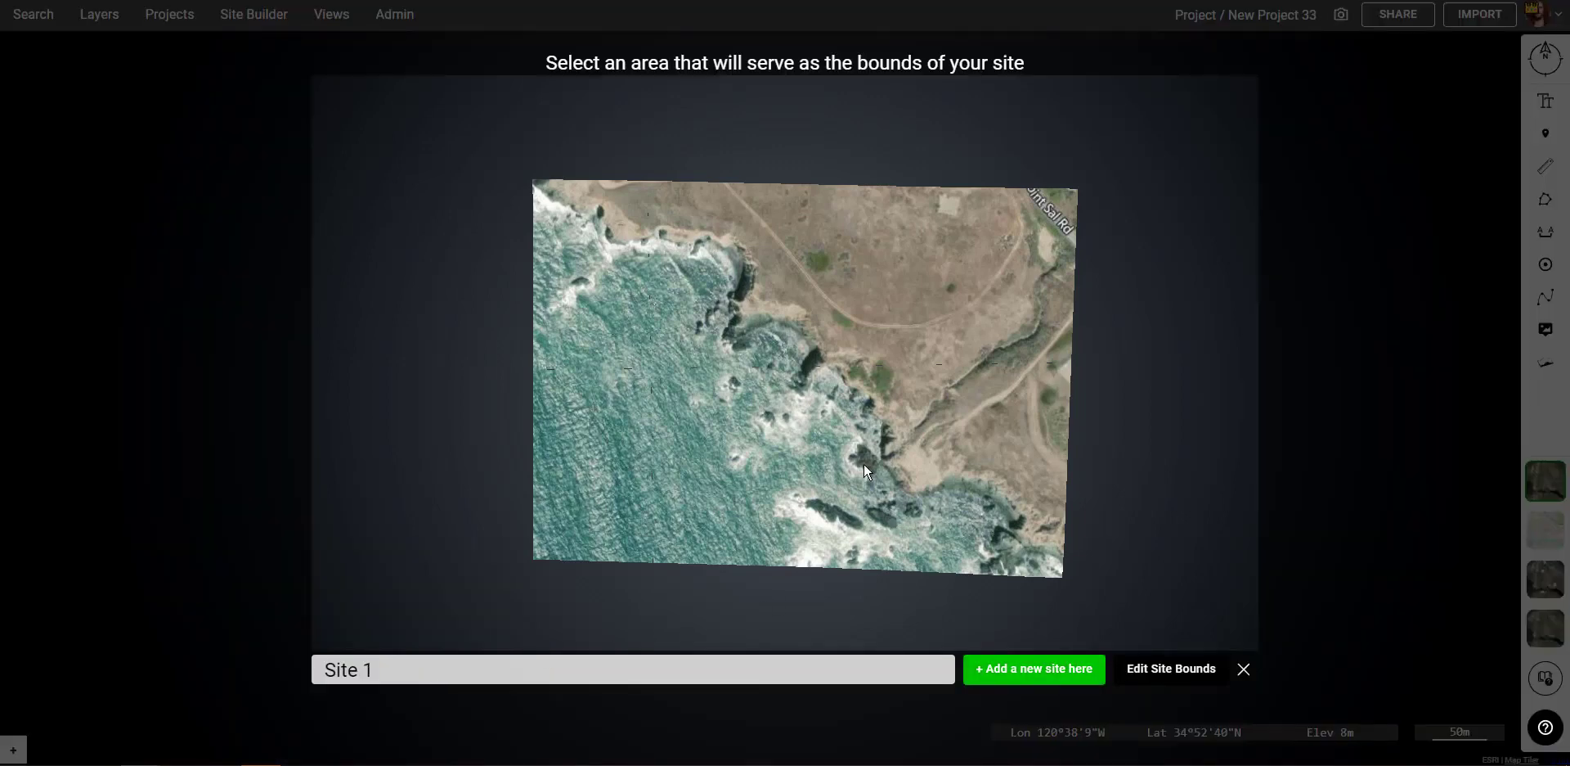
{"action": "left_click", "coordinate": [1154, 671]}
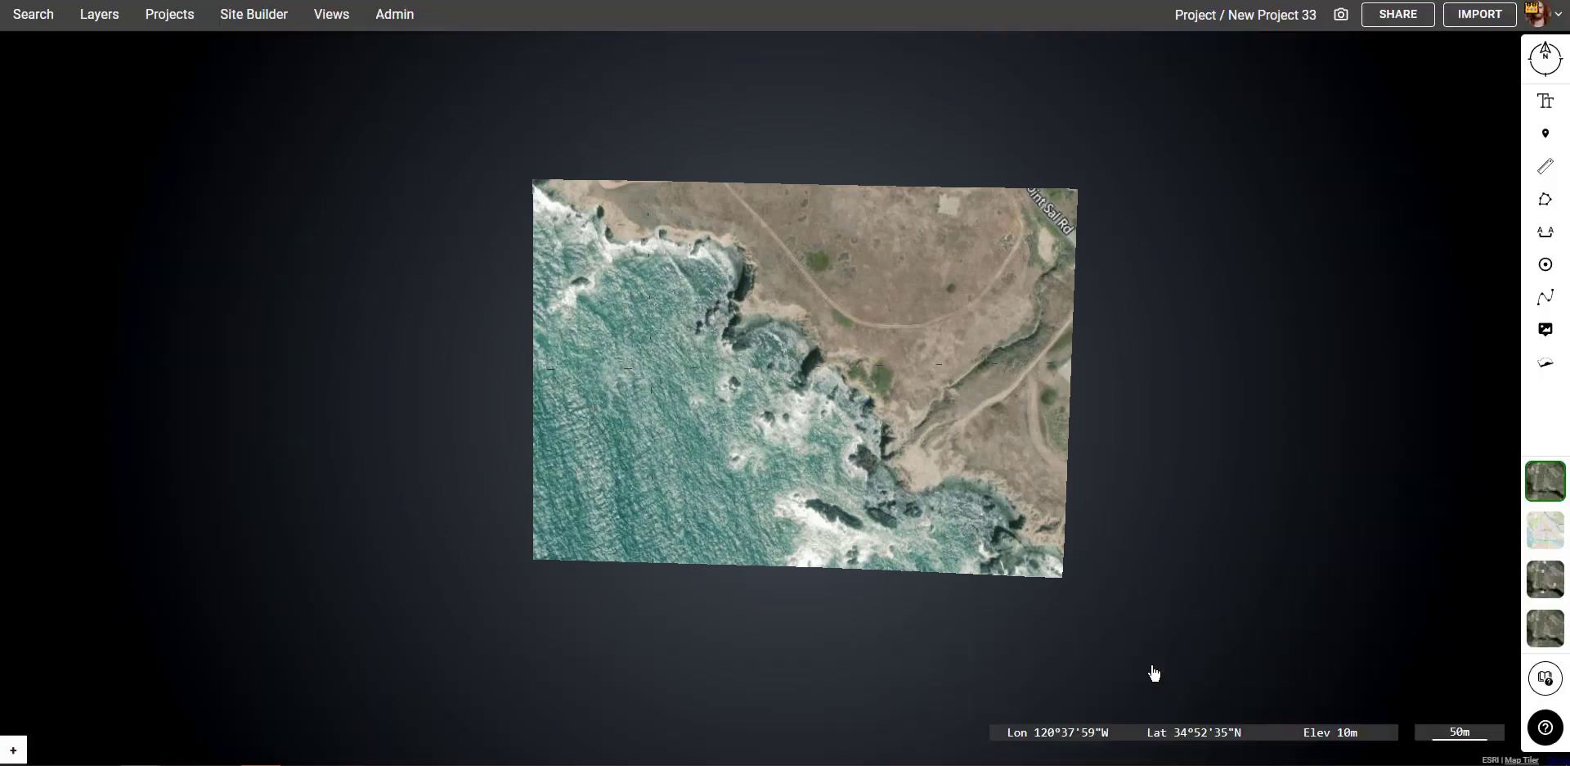
- Outline the site limits around the land part of the cutaway, following its outer edges and tracing the jagged shoreline back to the start
{"action": "left_click", "coordinate": [529, 175]}
{"action": "left_click", "coordinate": [1082, 184]}
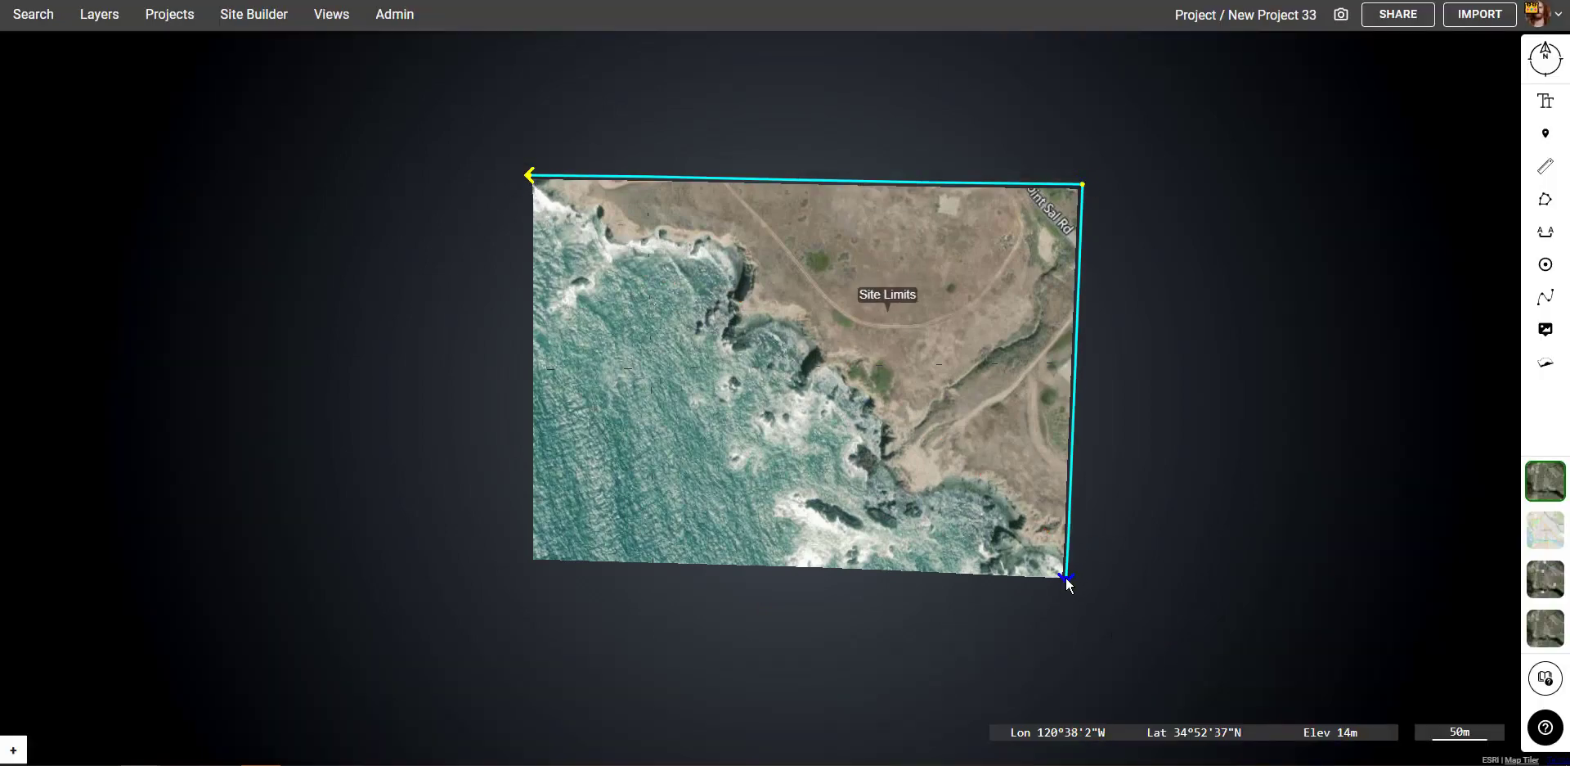
{"action": "left_click", "coordinate": [1066, 578]}
{"action": "left_click", "coordinate": [1042, 557]}
{"action": "left_click", "coordinate": [1013, 552]}
{"action": "left_click", "coordinate": [997, 527]}
{"action": "left_click", "coordinate": [982, 503]}
{"action": "left_click", "coordinate": [949, 490]}
{"action": "left_click", "coordinate": [925, 500]}
{"action": "left_click", "coordinate": [896, 497]}
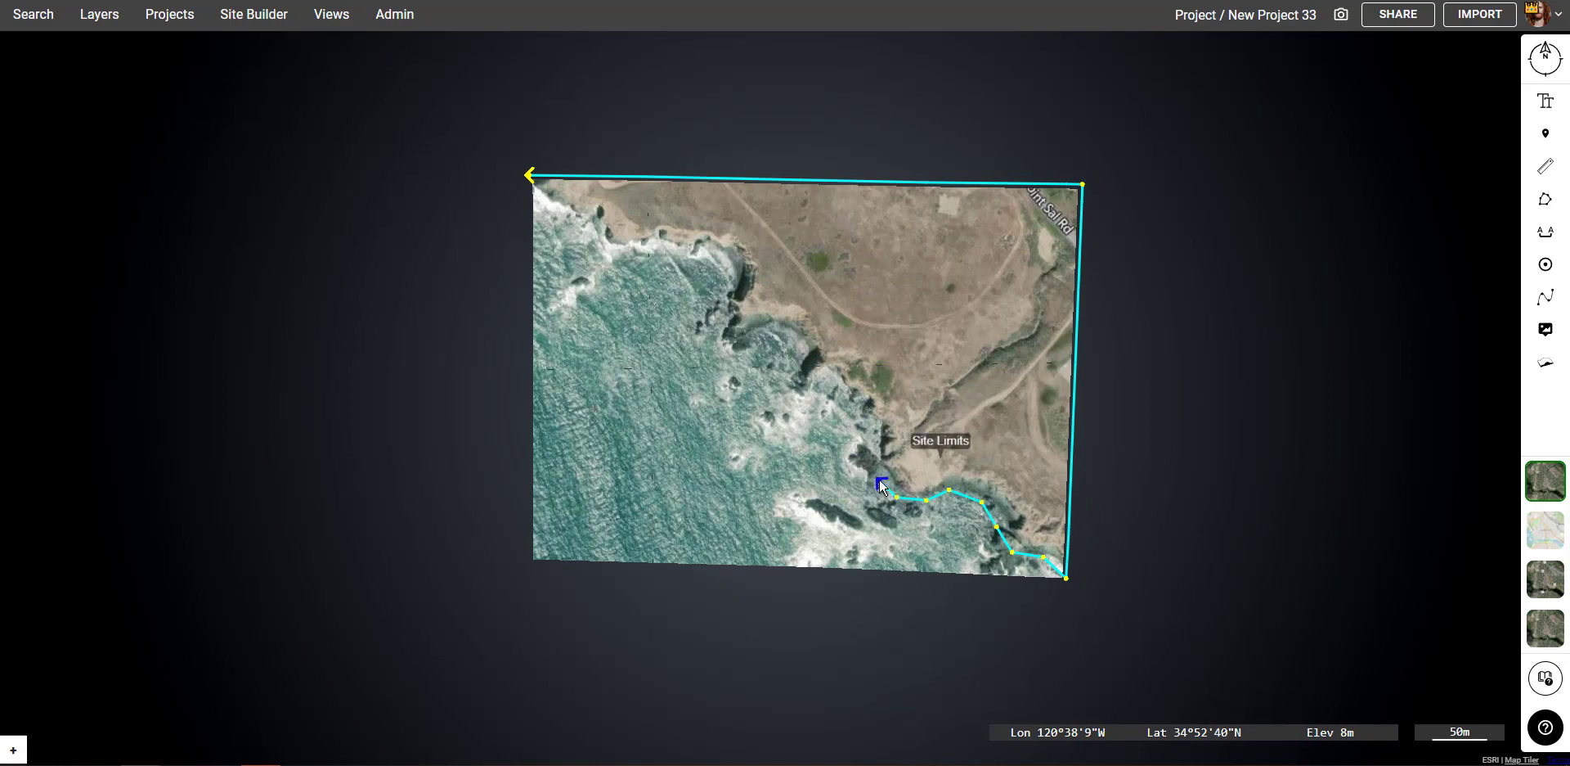
{"action": "left_click", "coordinate": [856, 406]}
{"action": "left_click", "coordinate": [822, 377]}
{"action": "left_click", "coordinate": [803, 399]}
{"action": "left_click", "coordinate": [784, 378]}
{"action": "left_click", "coordinate": [796, 340]}
{"action": "left_click", "coordinate": [776, 333]}
{"action": "left_click", "coordinate": [754, 335]}
{"action": "left_click", "coordinate": [732, 360]}
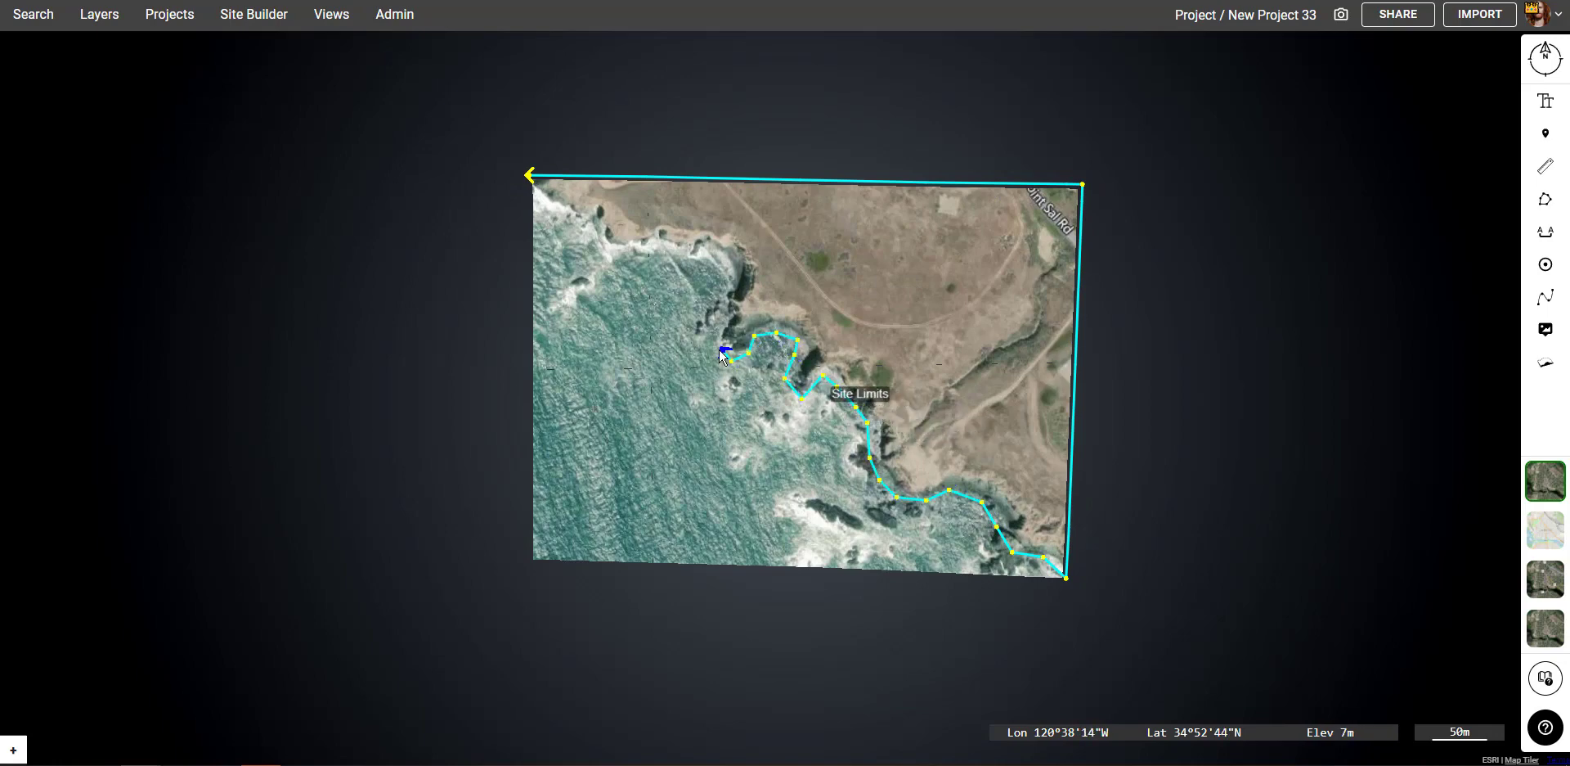
{"action": "left_click", "coordinate": [719, 350]}
{"action": "left_click", "coordinate": [716, 329]}
{"action": "left_click", "coordinate": [726, 290]}
{"action": "left_click", "coordinate": [731, 272]}
{"action": "left_click", "coordinate": [710, 258]}
{"action": "left_click", "coordinate": [674, 245]}
{"action": "left_click", "coordinate": [646, 252]}
{"action": "left_click", "coordinate": [628, 256]}
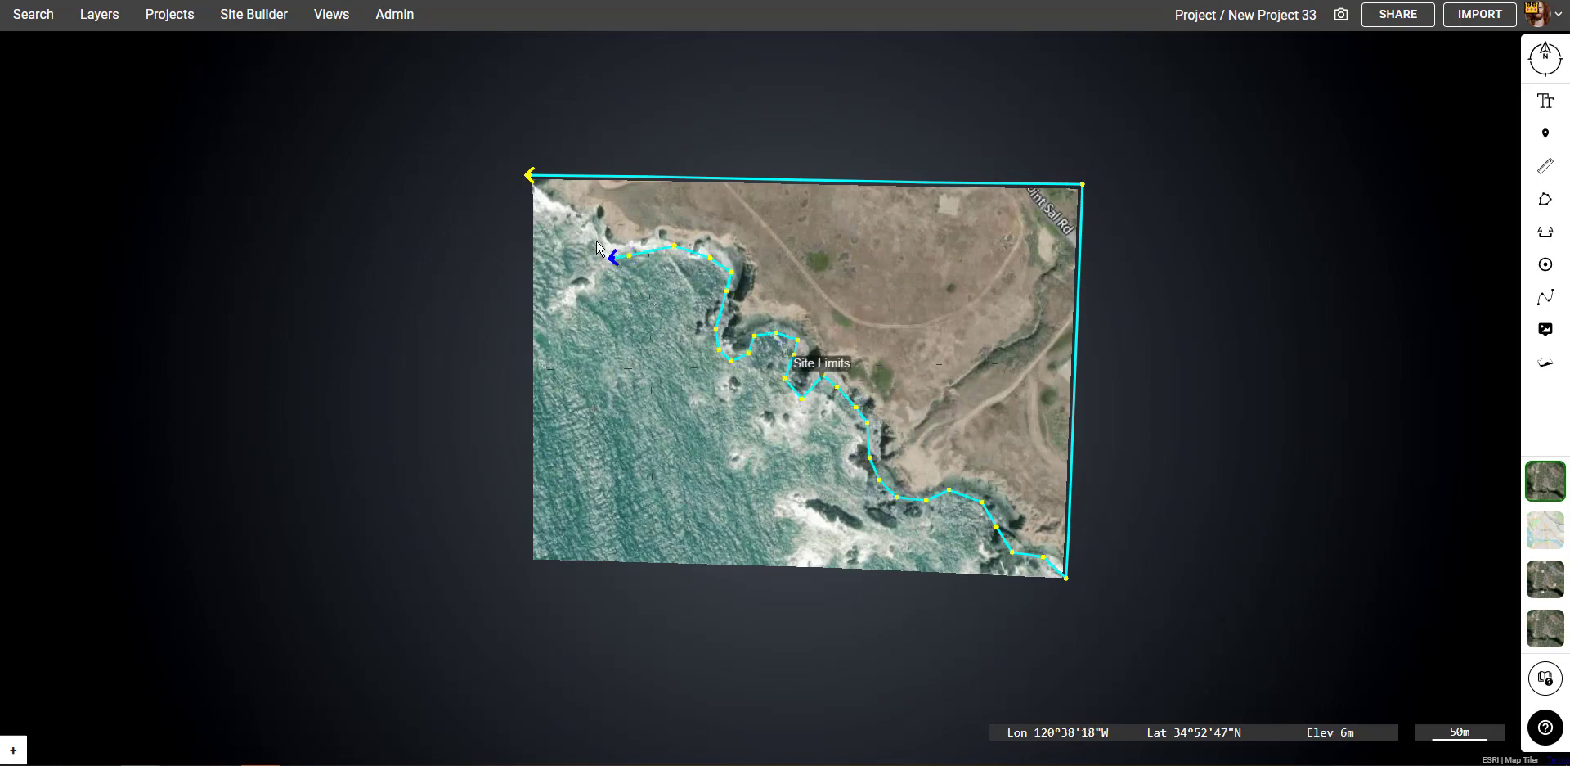
{"action": "left_click", "coordinate": [610, 259]}
{"action": "left_click", "coordinate": [596, 241]}
{"action": "left_click", "coordinate": [590, 219]}
{"action": "left_click", "coordinate": [578, 217]}
{"action": "left_click", "coordinate": [562, 215]}
{"action": "left_click", "coordinate": [550, 206]}
{"action": "left_click", "coordinate": [540, 199]}
{"action": "left_click", "coordinate": [530, 175]}
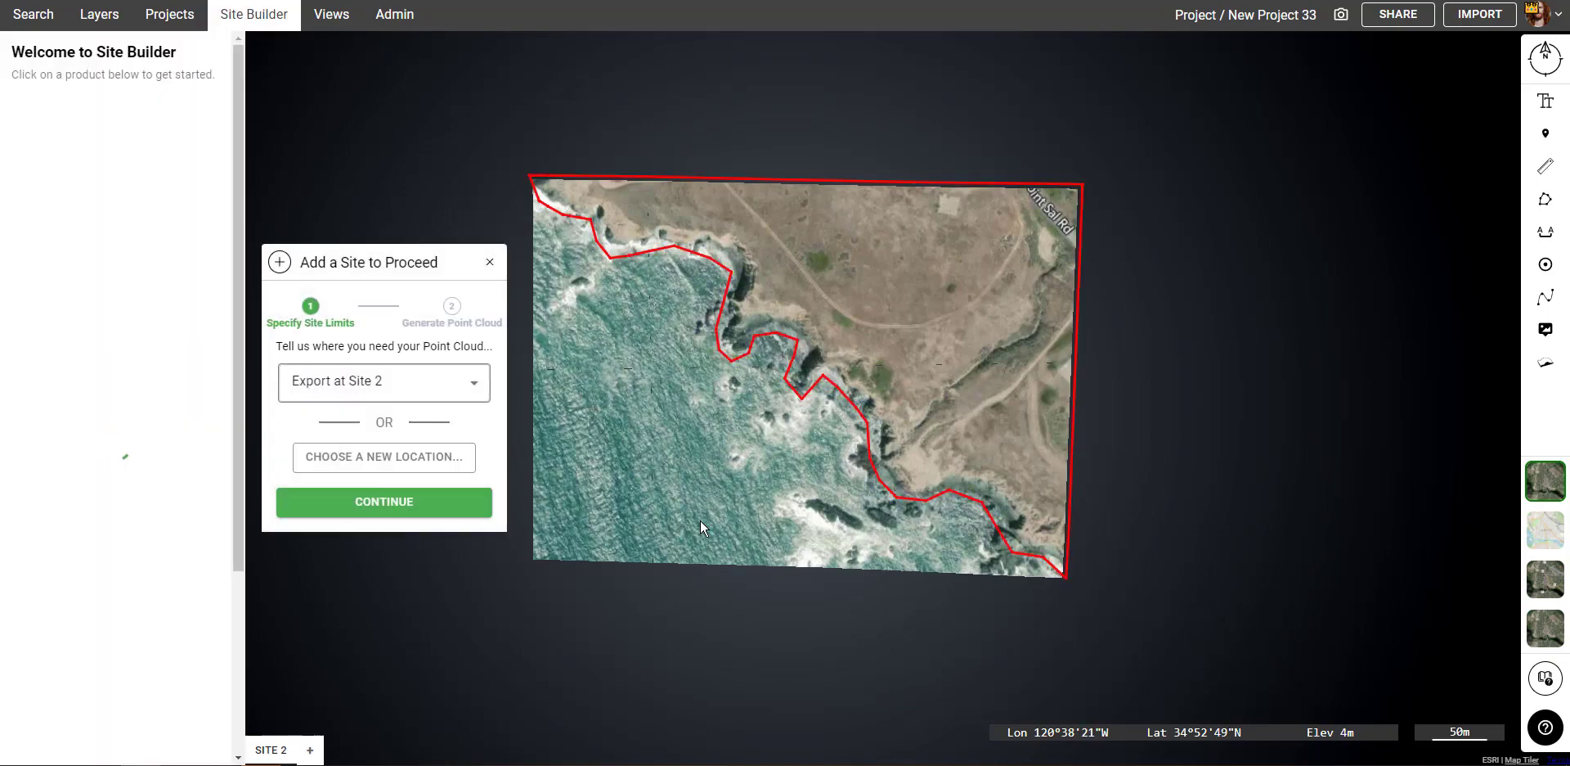
- Generate the point cloud for Site 2 and hide its Site Limits layer
{"action": "left_click", "coordinate": [380, 446]}
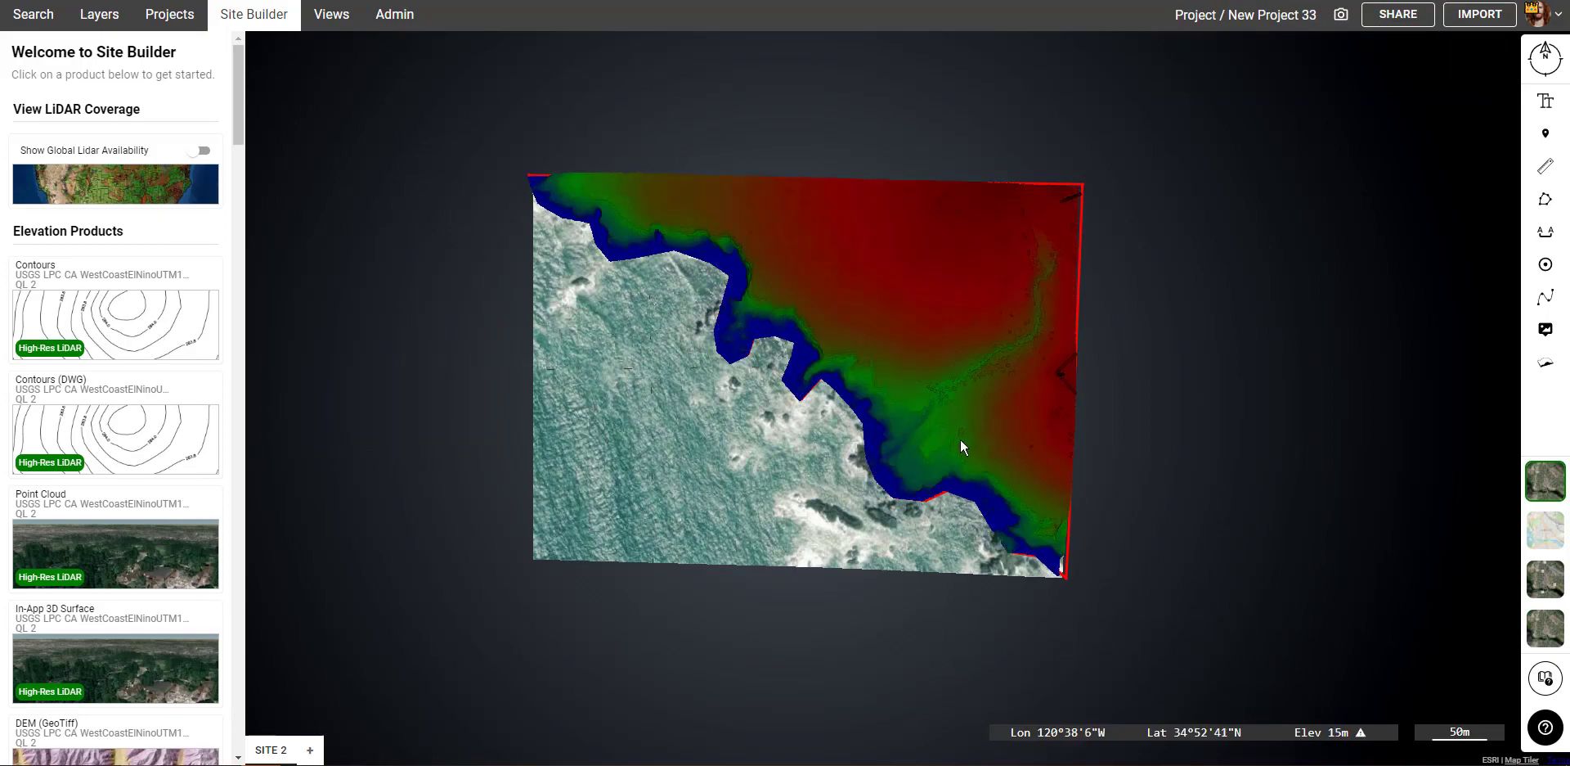
{"action": "scroll", "coordinate": [910, 400], "scroll_direction": "up", "scroll_amount": 3}
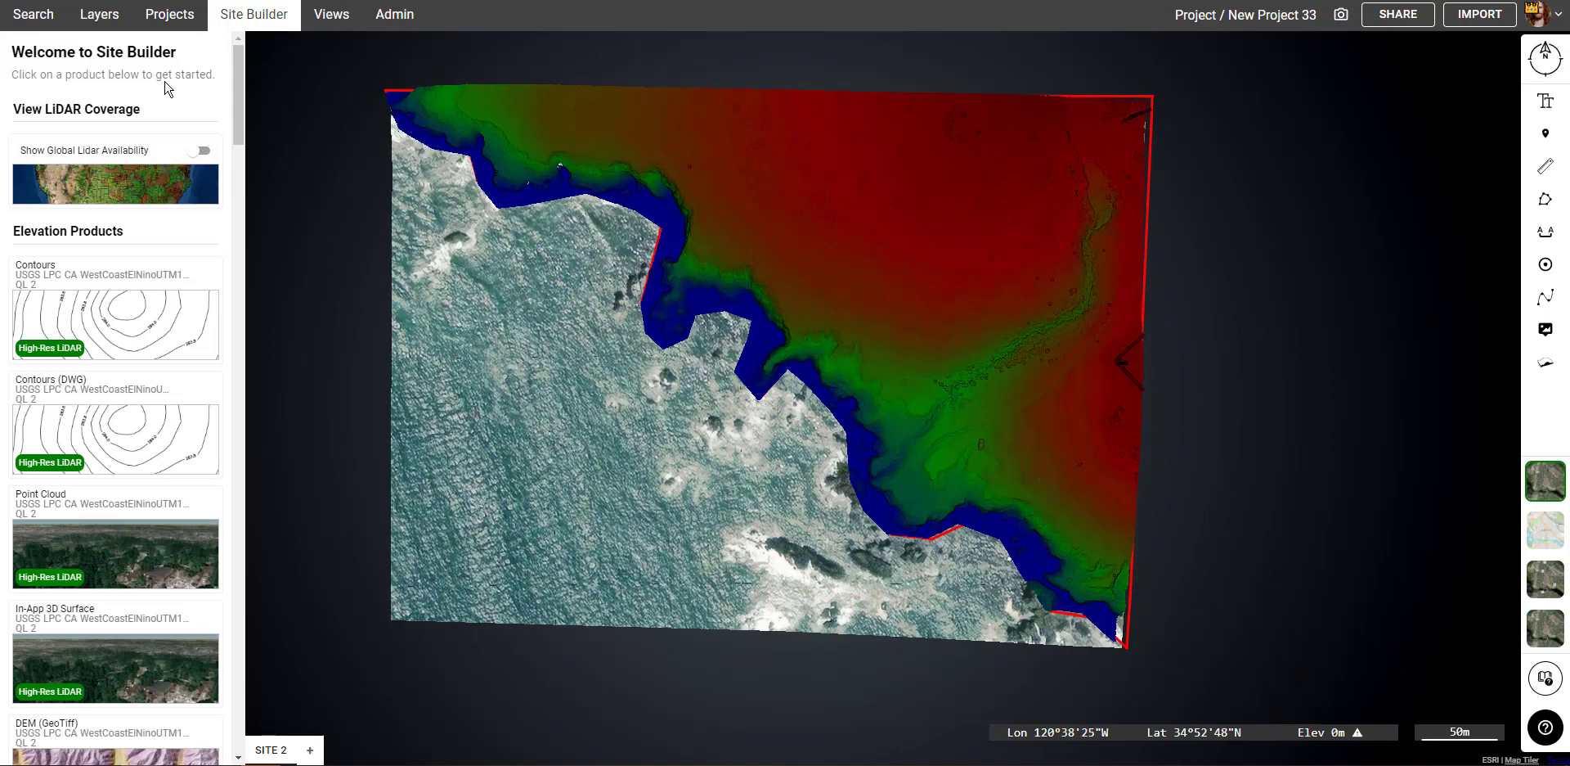
{"action": "left_click", "coordinate": [99, 14]}
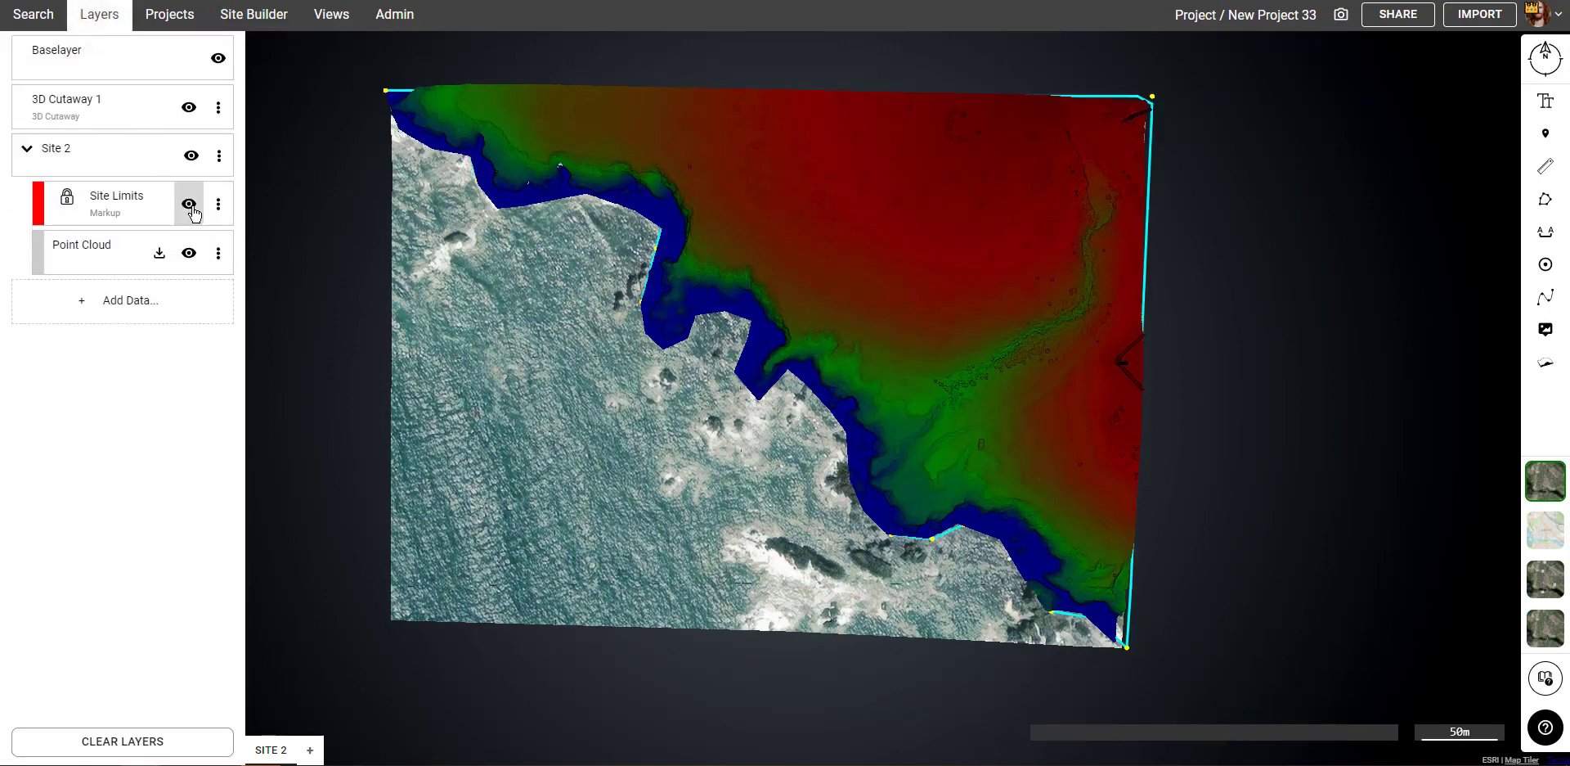
{"action": "left_click", "coordinate": [189, 204]}
- Examine the point cloud's cliffs and gully in a tilted, rotated 3D view and close up from straight above
{"action": "middle_click_drag", "start_coordinate": [782, 591], "coordinate": [809, 522]}
{"action": "scroll", "coordinate": [814, 524], "scroll_direction": "up", "scroll_amount": 5}
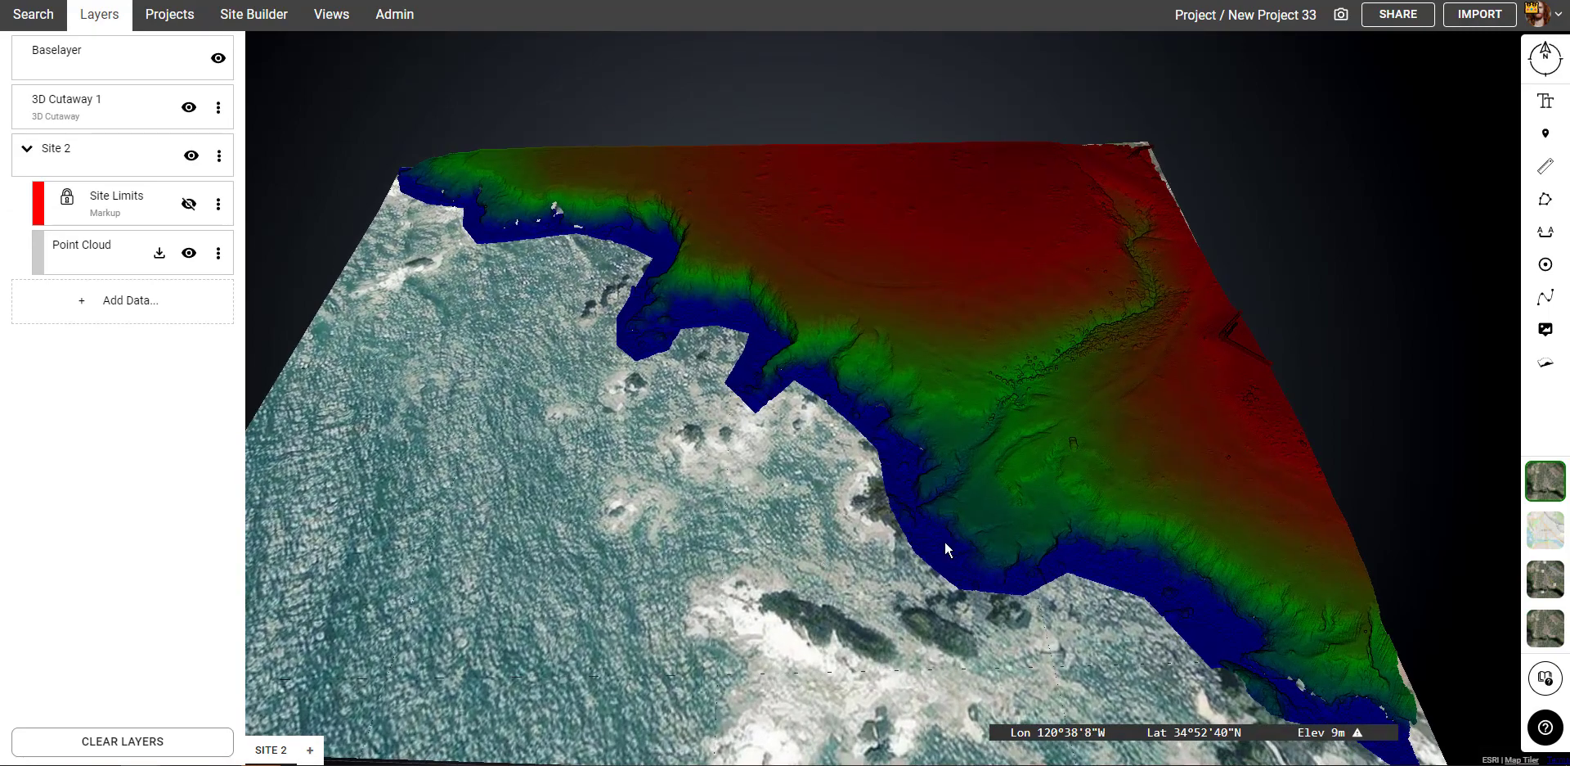
{"action": "middle_click_drag", "start_coordinate": [945, 542], "coordinate": [1040, 436]}
{"action": "middle_click_drag", "start_coordinate": [830, 376], "coordinate": [1187, 315]}
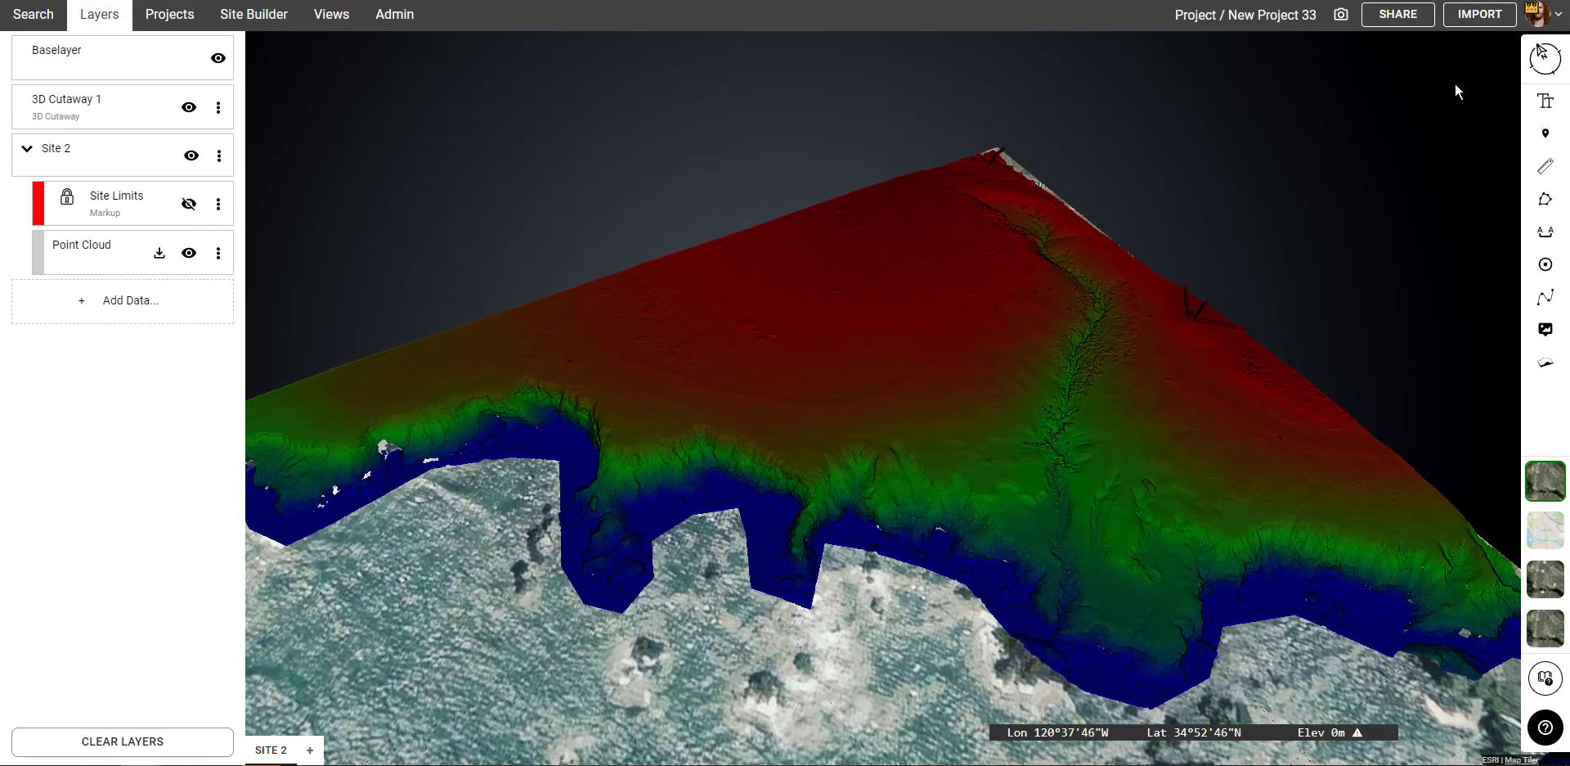
{"action": "left_click", "coordinate": [1554, 68]}
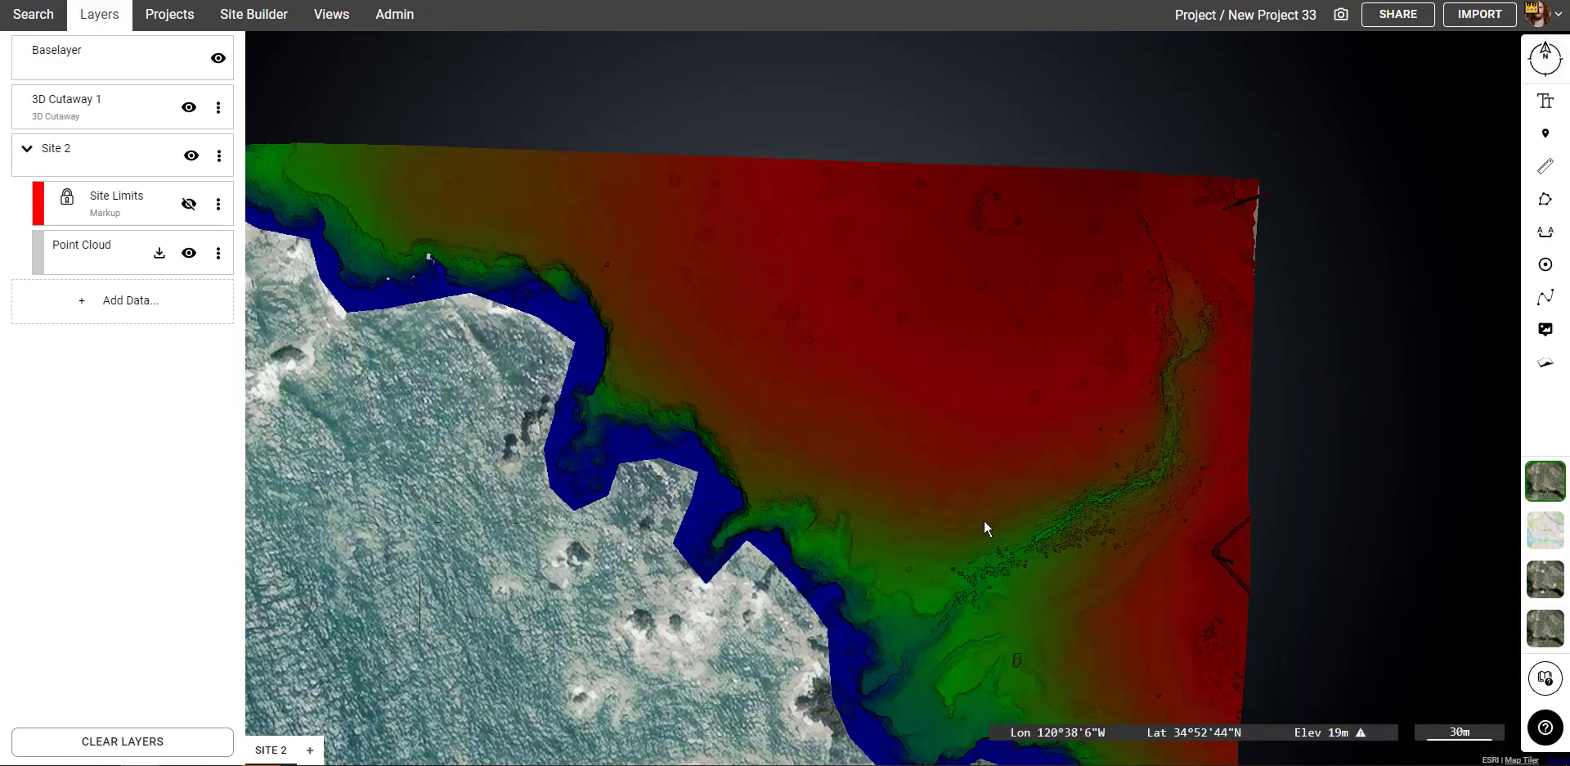
{"action": "left_click_drag", "start_coordinate": [875, 589], "coordinate": [984, 453]}
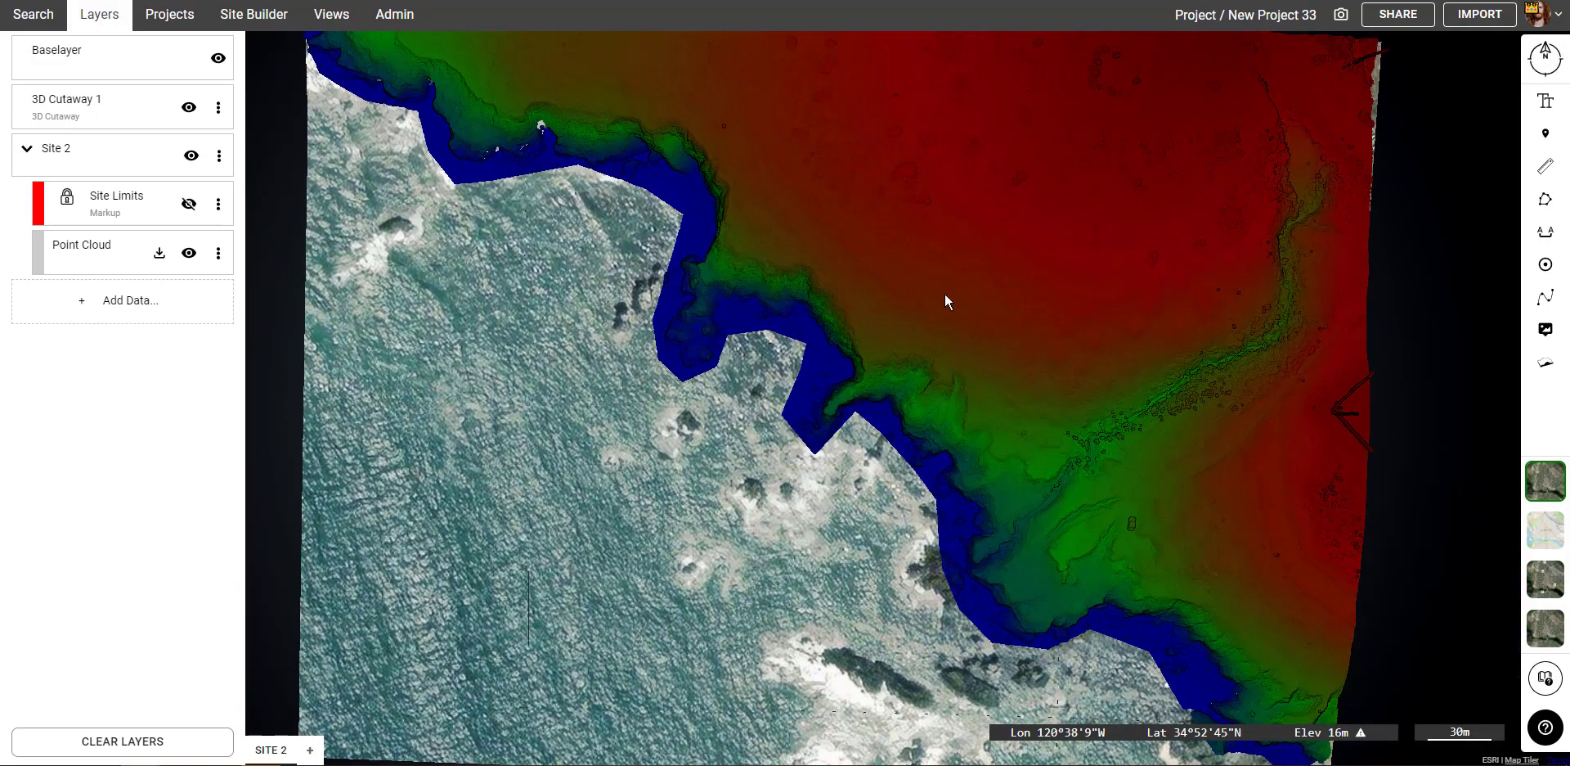
{"action": "scroll", "coordinate": [944, 292], "scroll_direction": "up", "scroll_amount": 5}
{"action": "left_click_drag", "start_coordinate": [882, 341], "coordinate": [870, 390]}
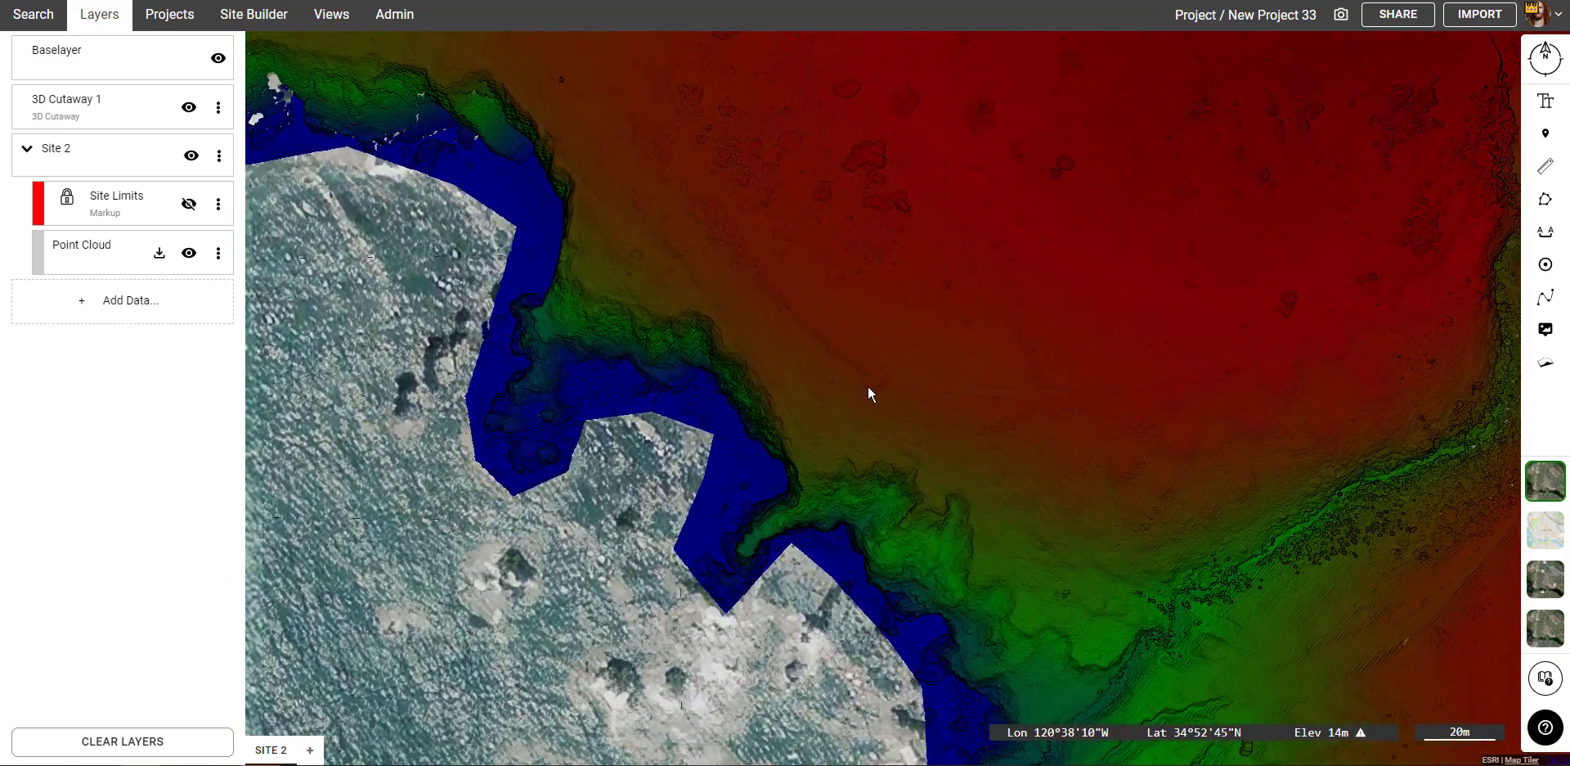
- Add a distance measurement from the faint inland track south to the cliff edge above the green slope
{"action": "left_click", "coordinate": [1543, 169]}
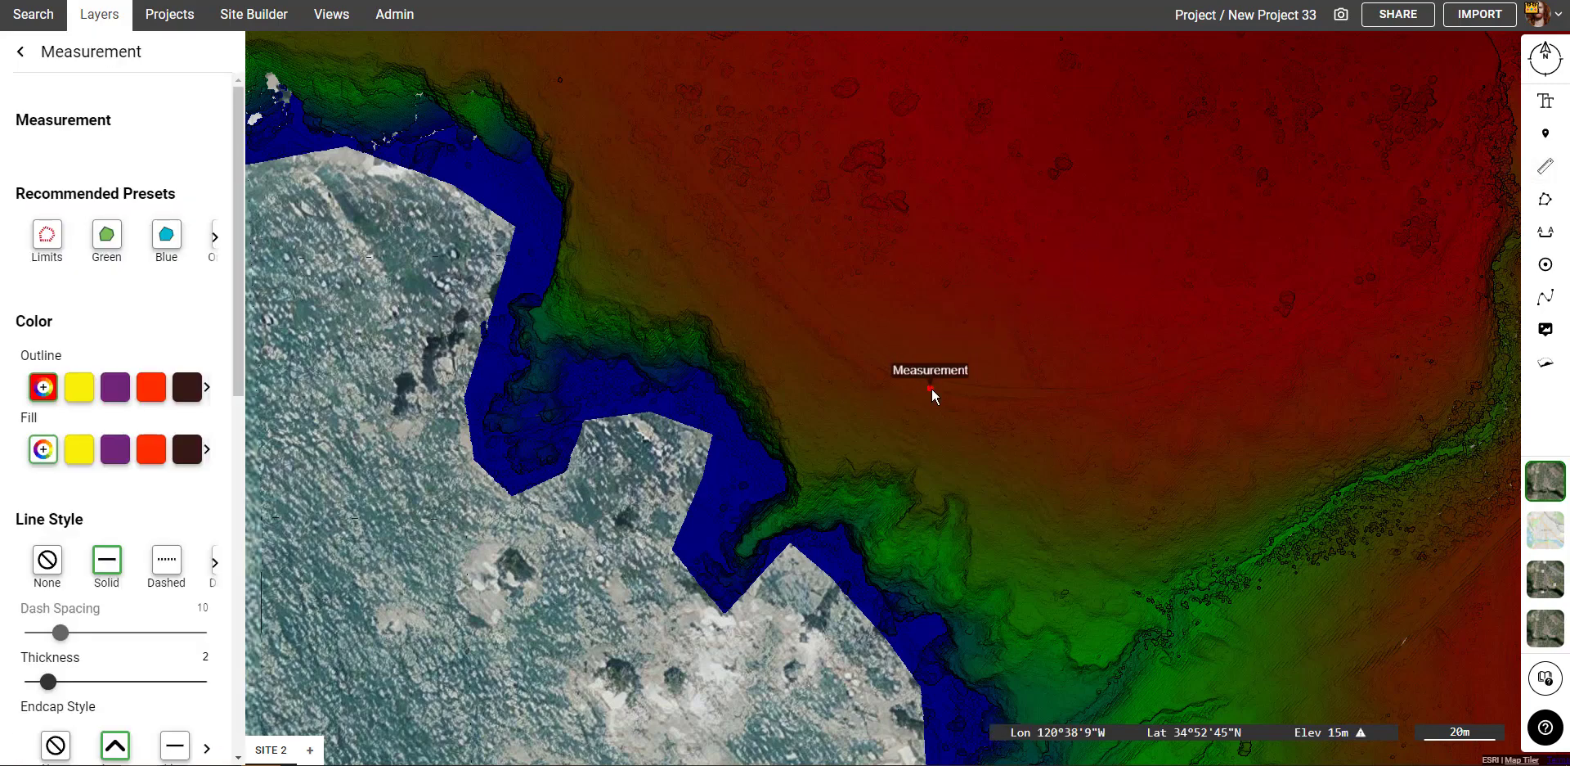
{"action": "left_click", "coordinate": [930, 388]}
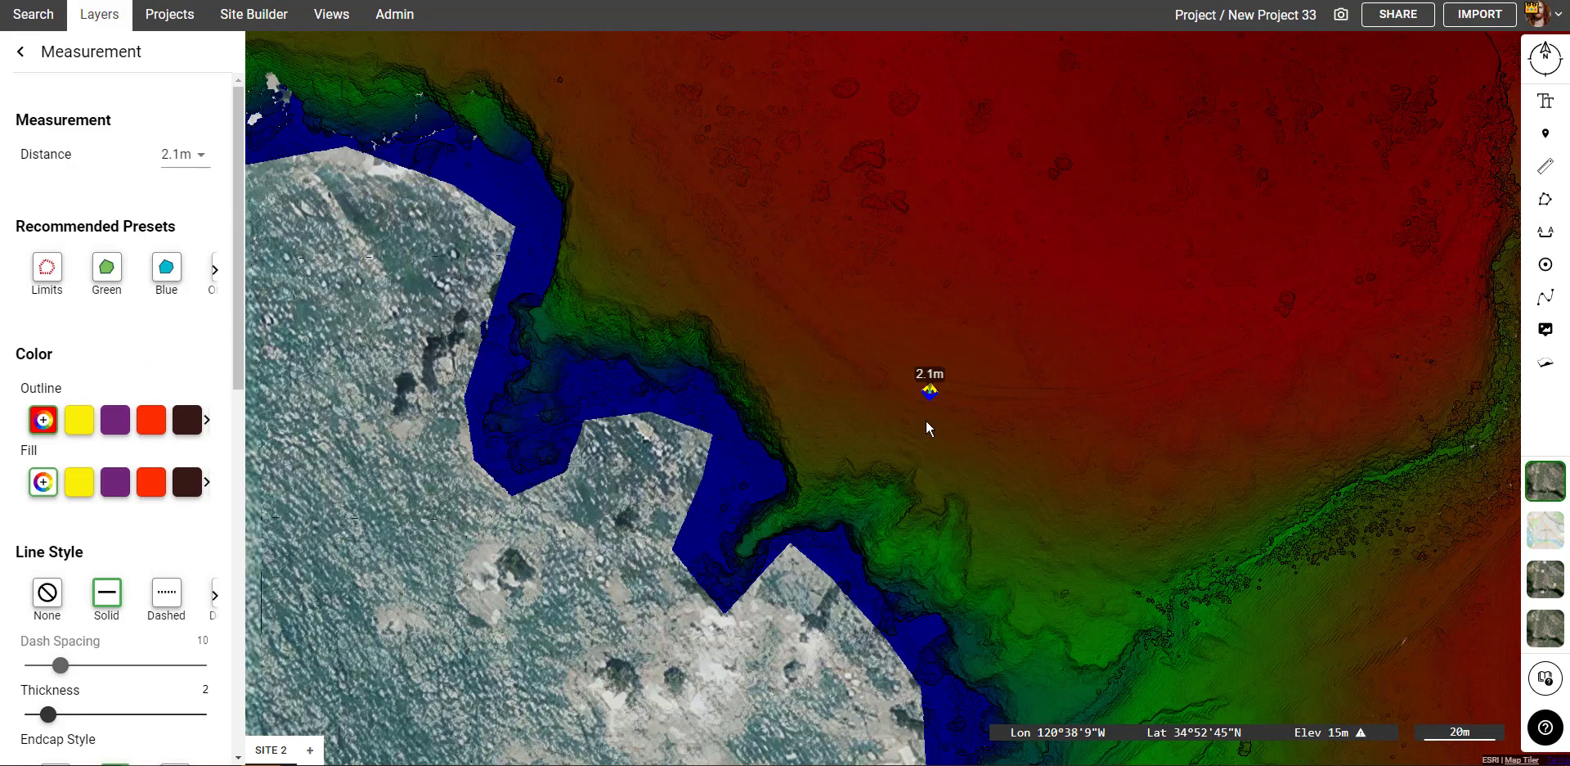
{"action": "left_click", "coordinate": [916, 467]}
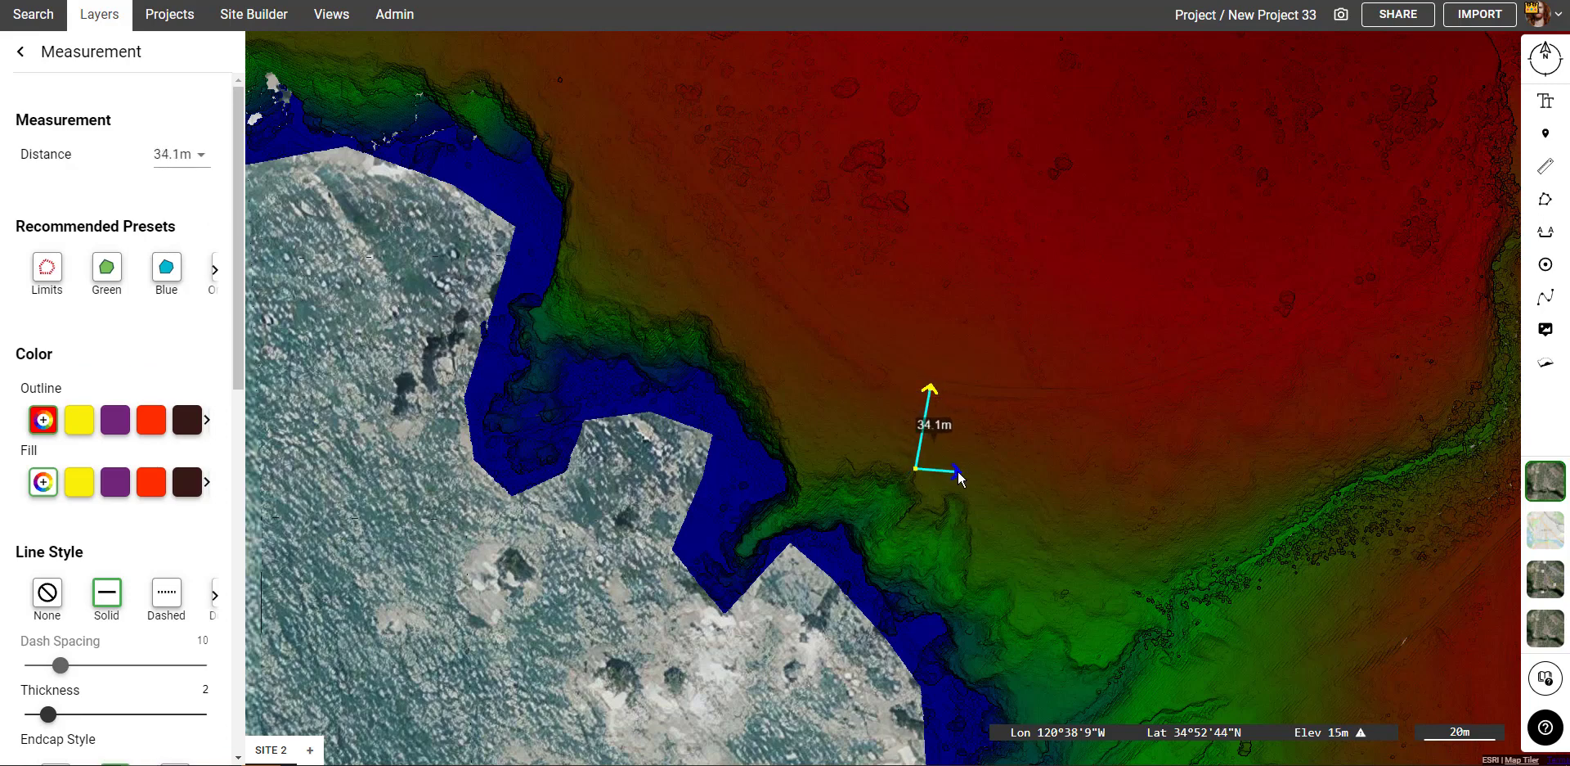
{"action": "right_click", "coordinate": [959, 470]}
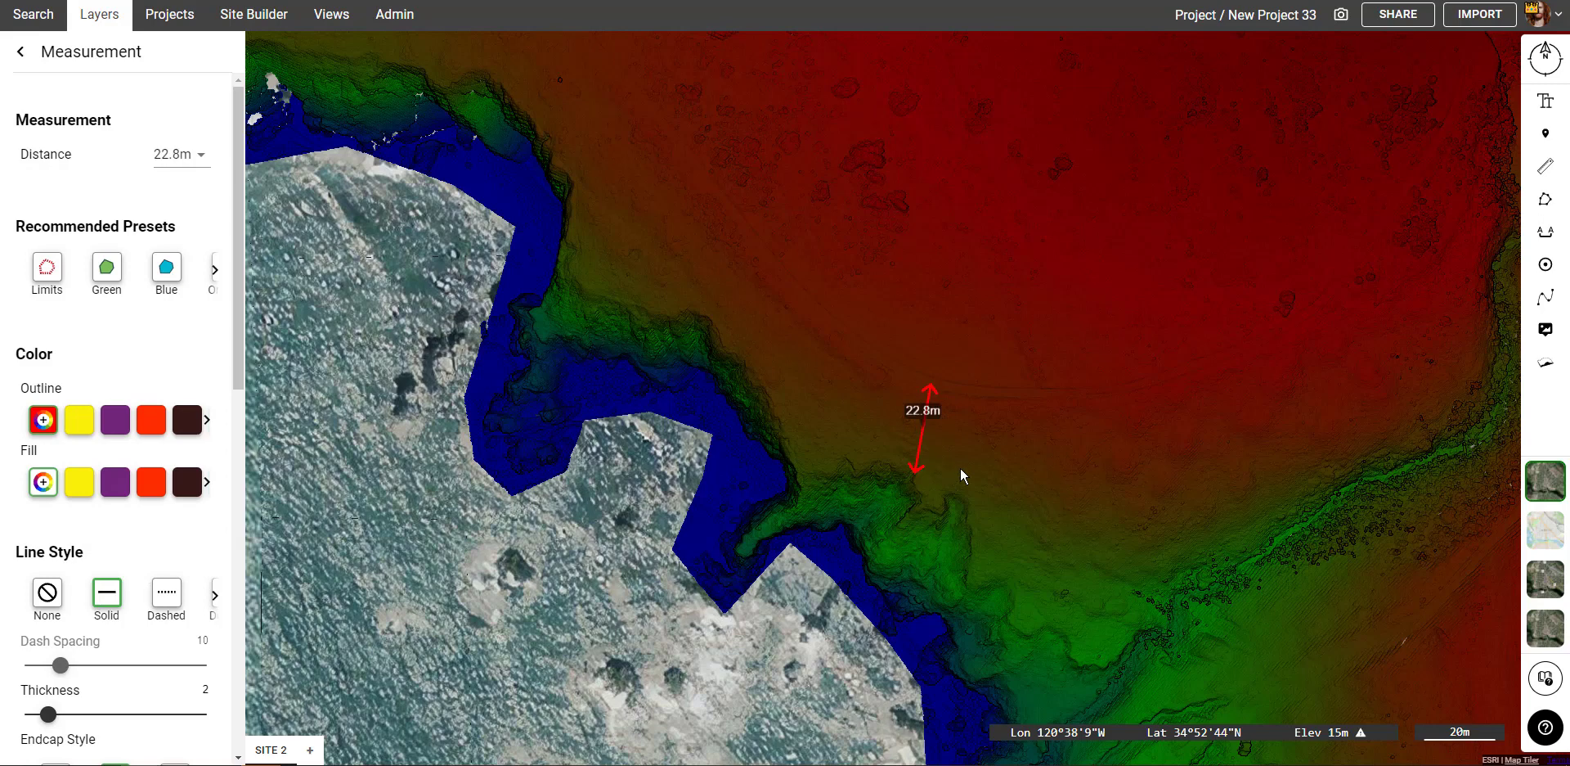
- Add a second distance measurement farther northwest, from the track southwest to the cliff edge
{"action": "left_click", "coordinate": [1545, 167]}
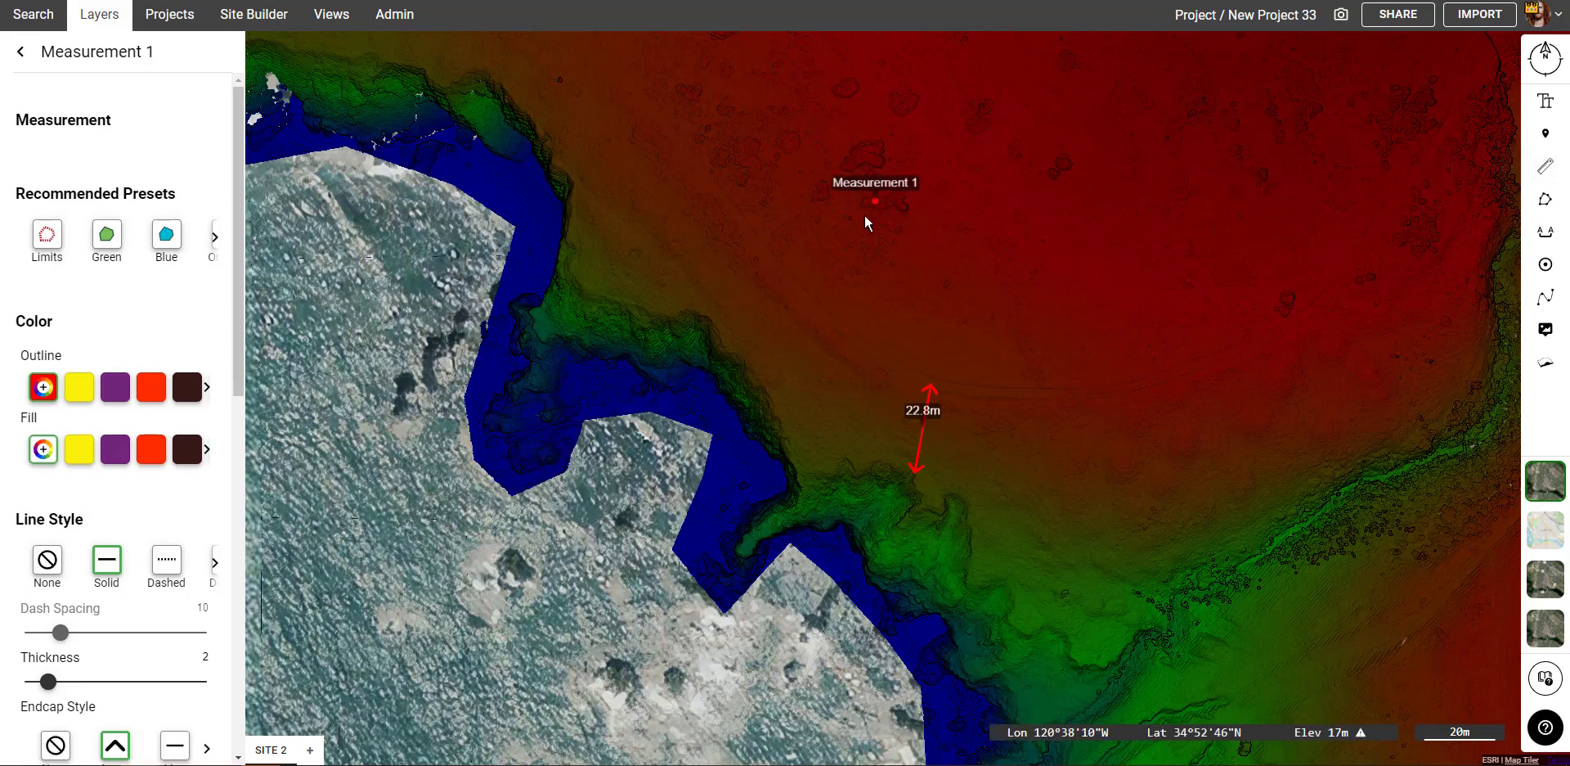
{"action": "left_click", "coordinate": [772, 267]}
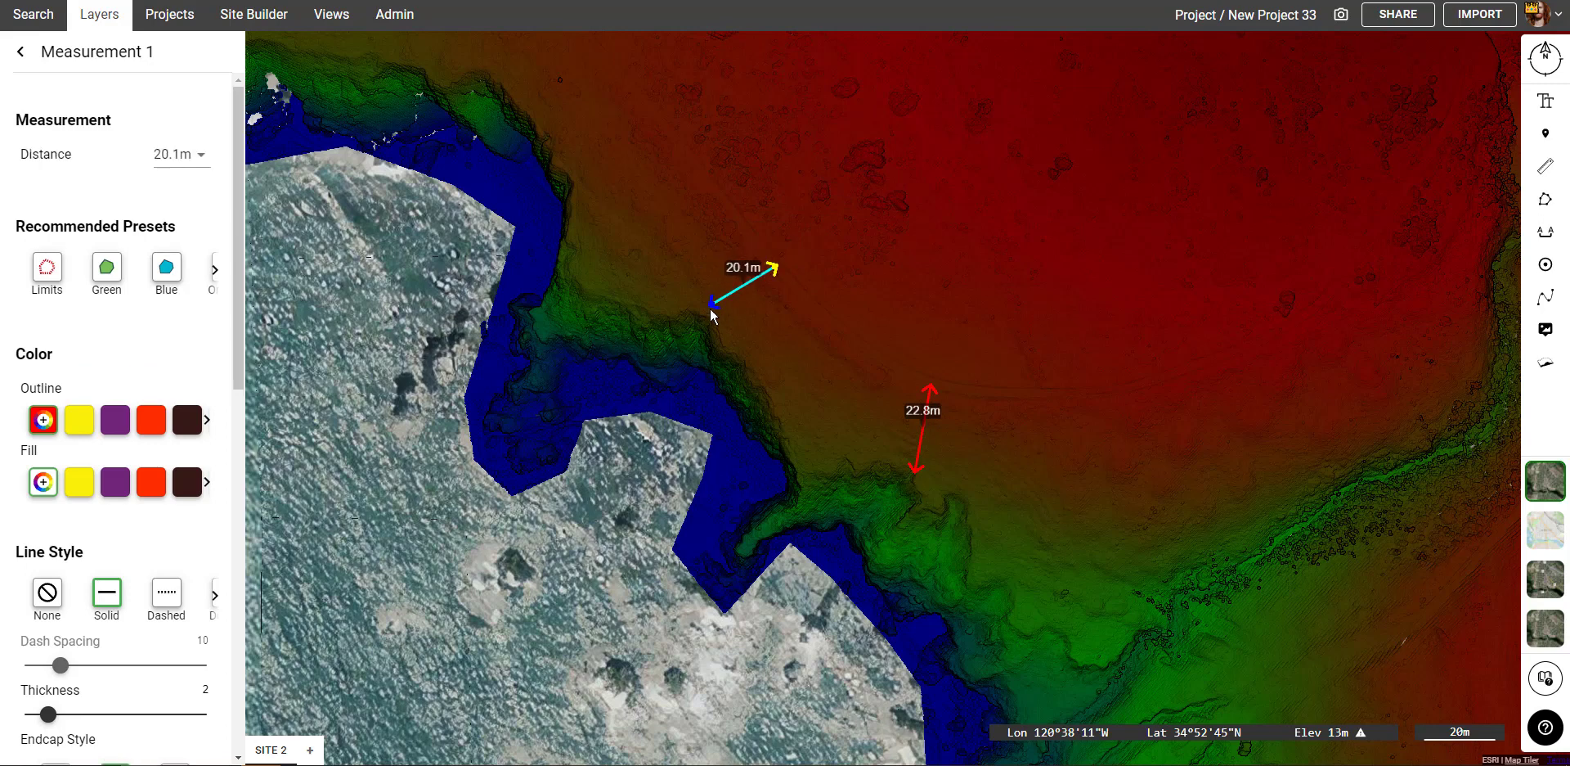
{"action": "key", "text": "Escape"}
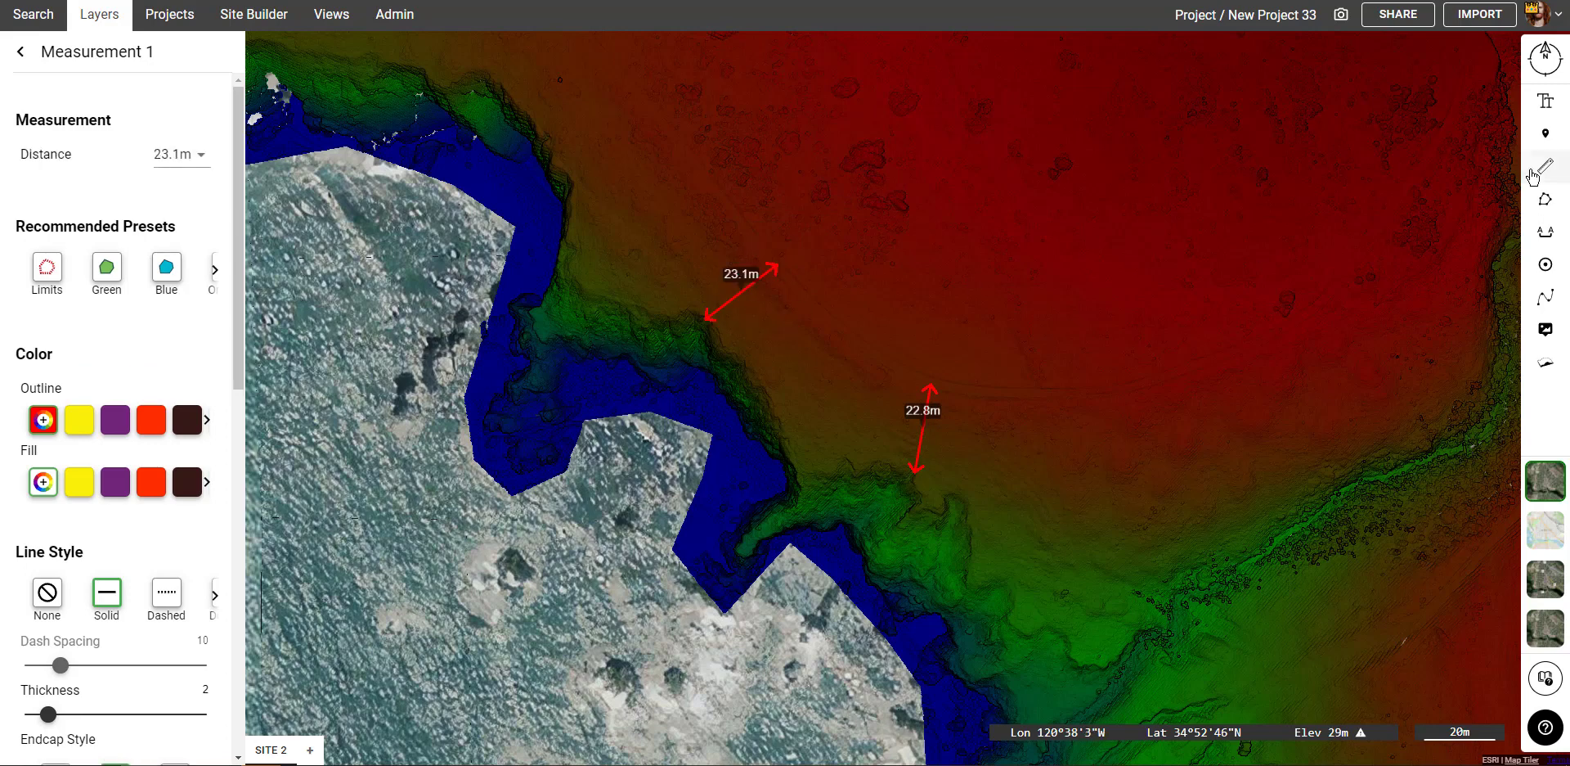
- Add a third distance measurement between the two existing ones, from the track southwest to the cliff edge
{"action": "left_click", "coordinate": [1545, 166]}
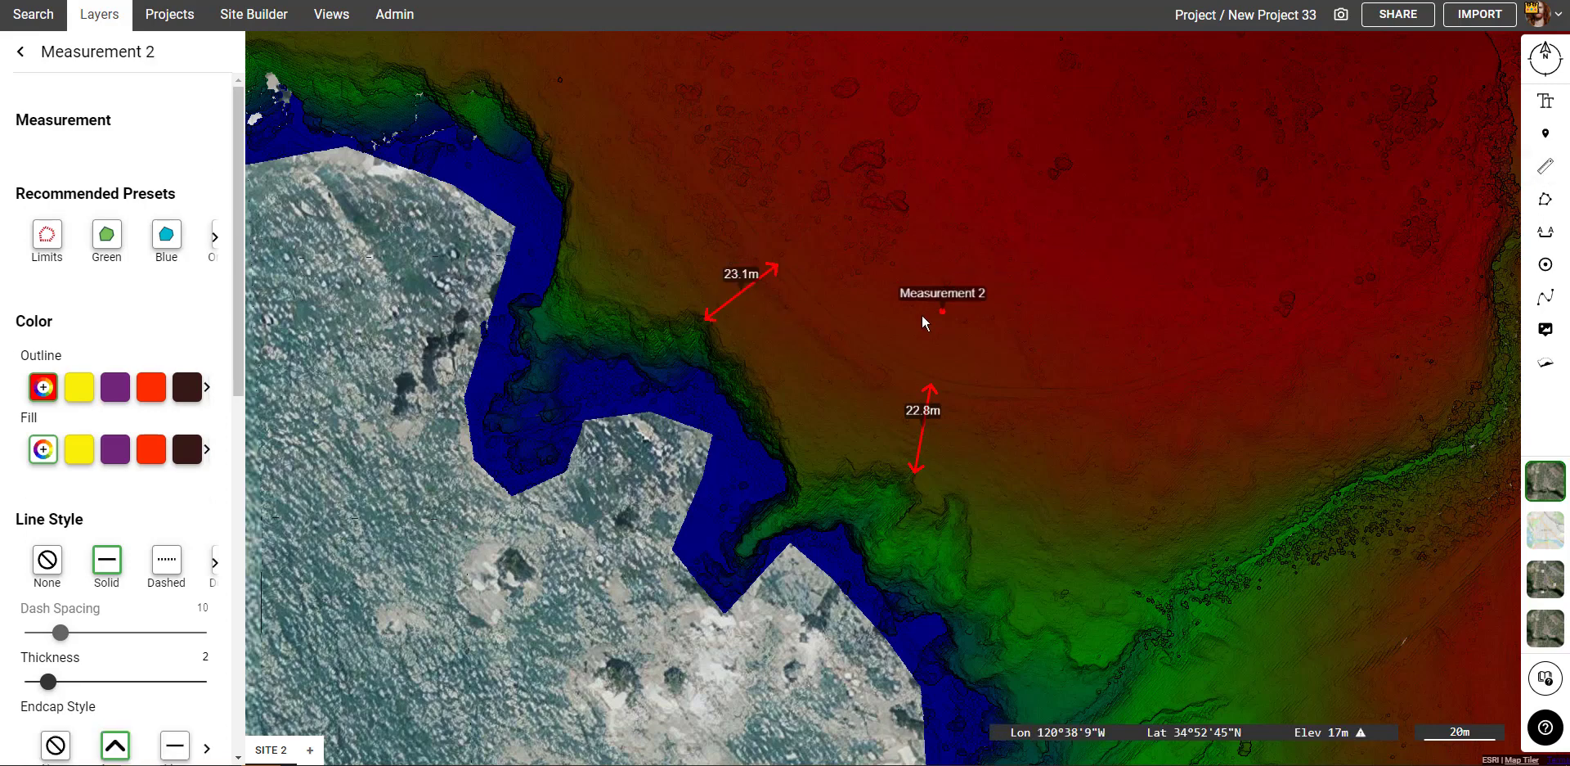
{"action": "left_click", "coordinate": [831, 327]}
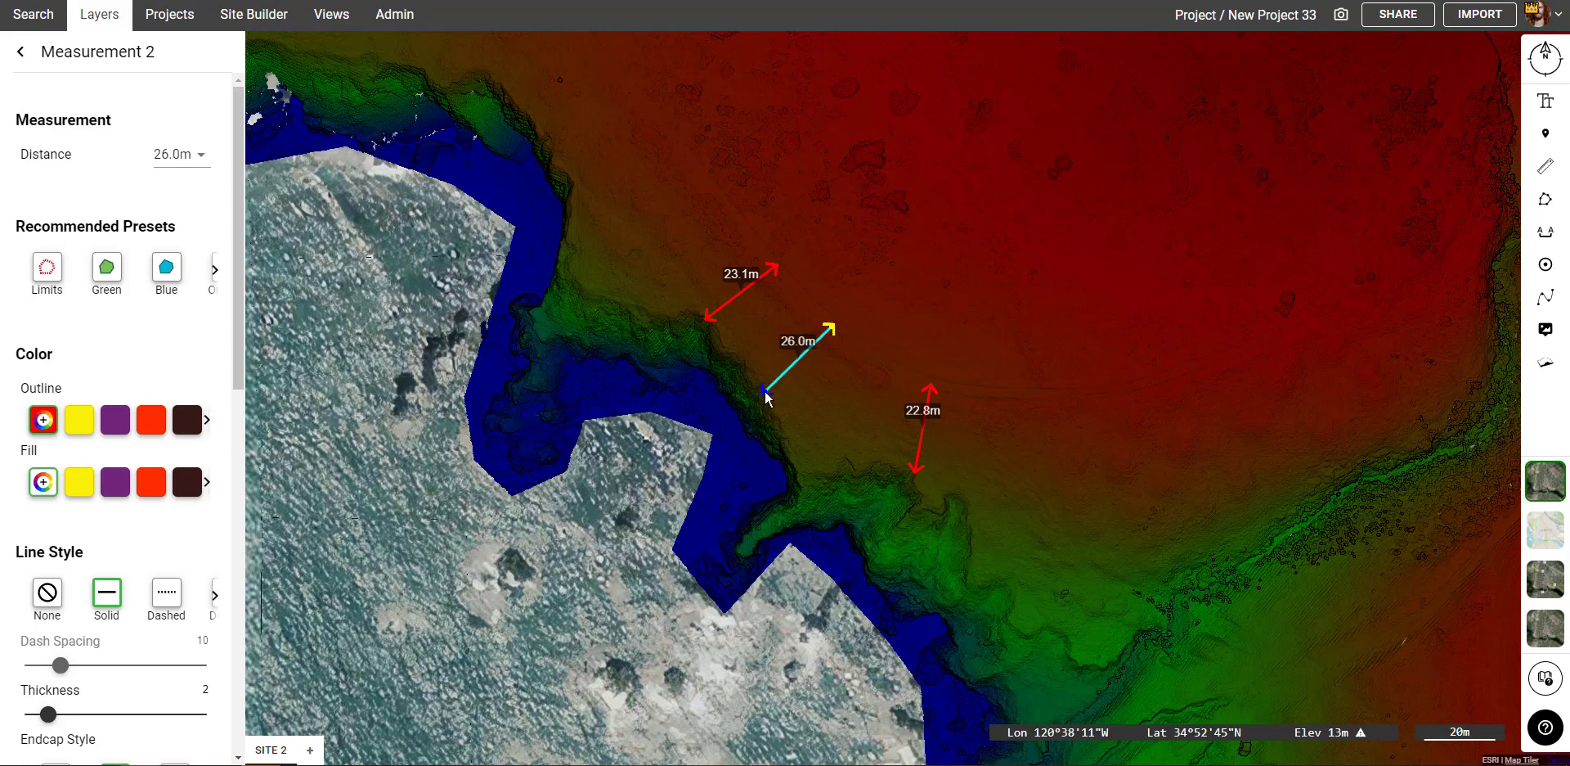
{"action": "left_click", "coordinate": [767, 396]}
{"action": "scroll", "coordinate": [1098, 340], "scroll_direction": "down", "scroll_amount": 3}
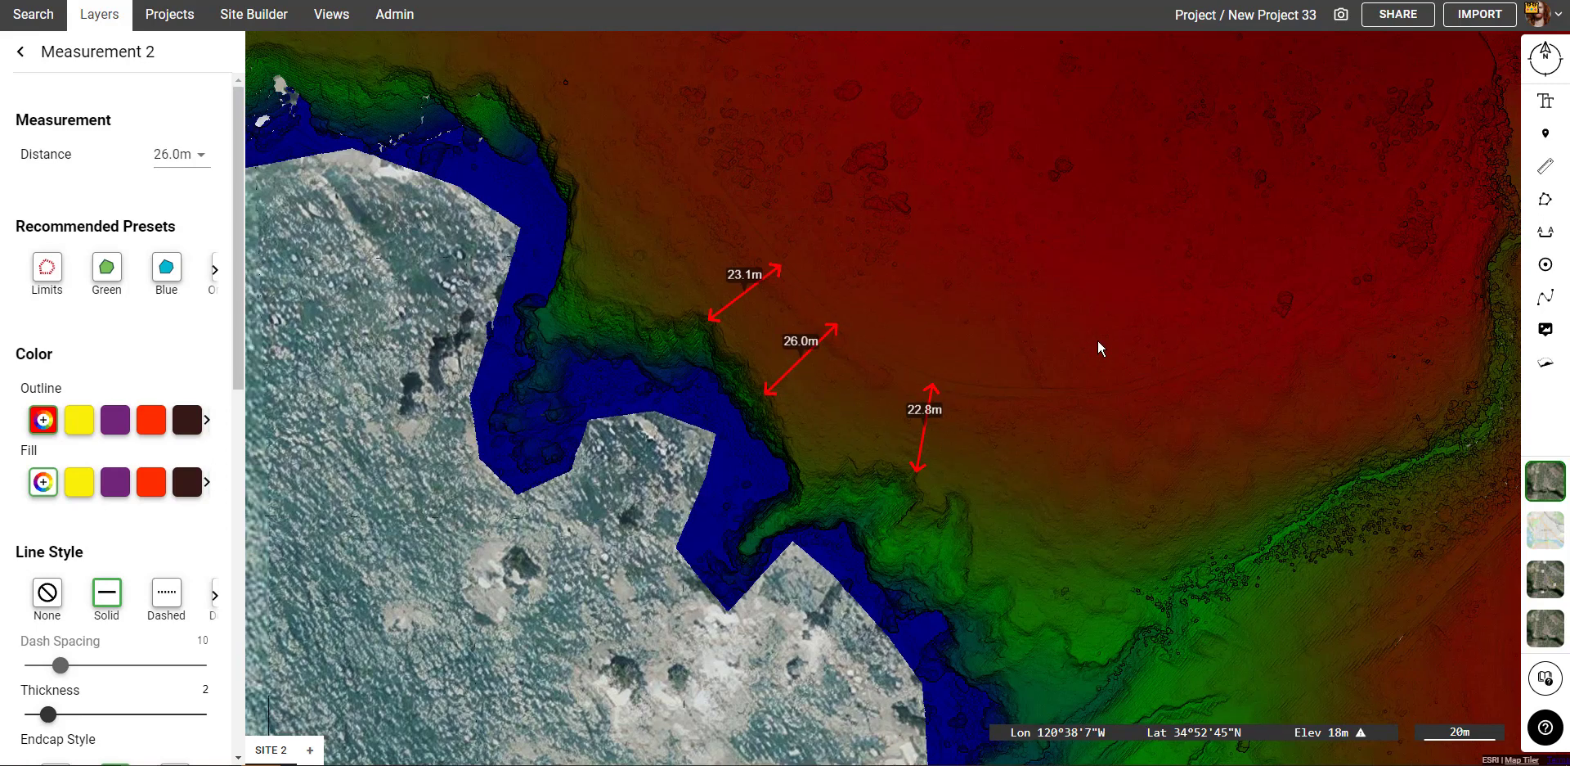
- Add an annotation named "Vandenberg Site" on the red plateau inland, northeast of the three measurements
{"action": "left_click_drag", "start_coordinate": [1122, 459], "coordinate": [1114, 410]}
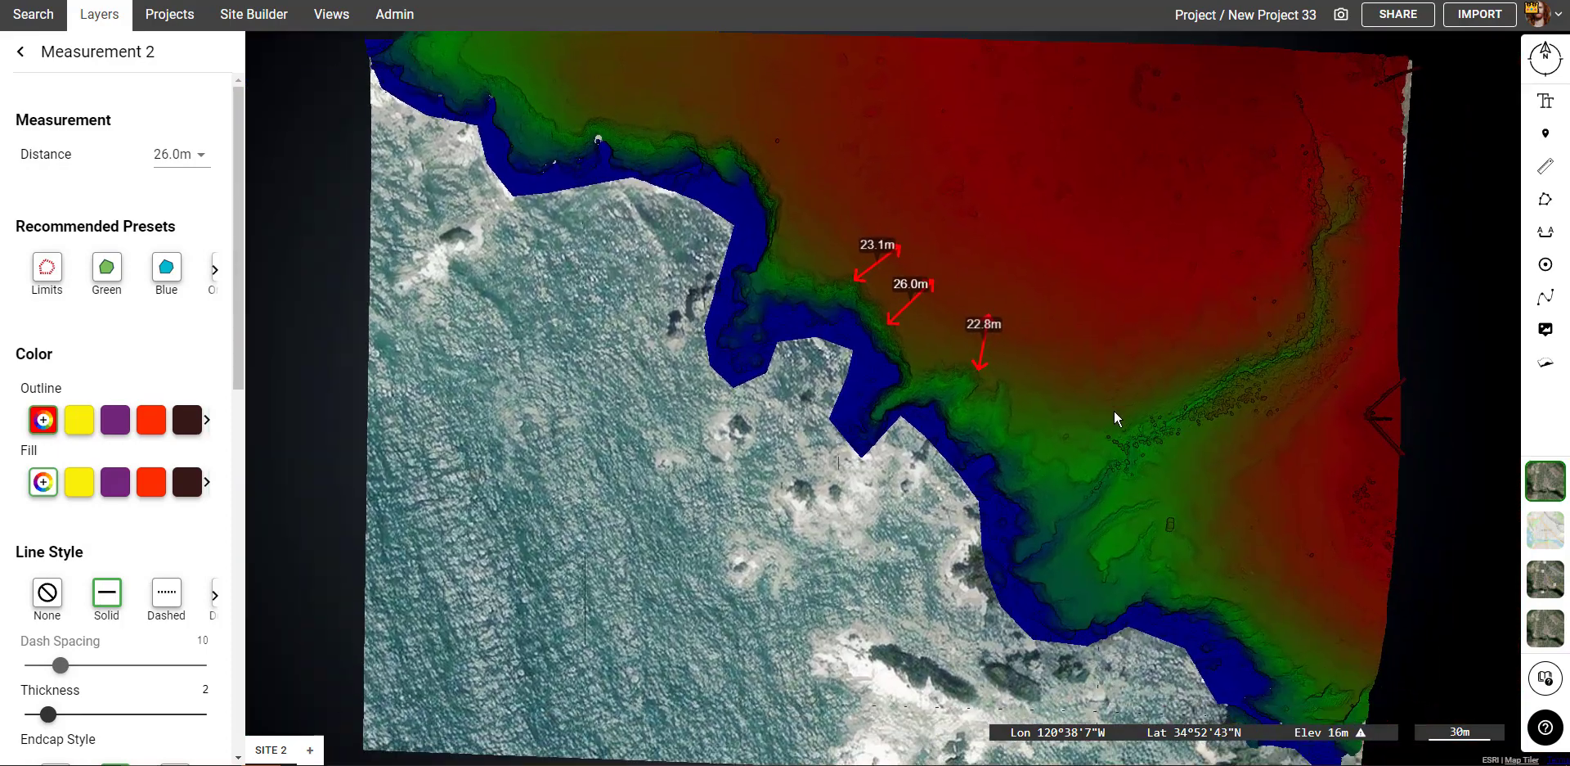
{"action": "left_click", "coordinate": [1545, 101]}
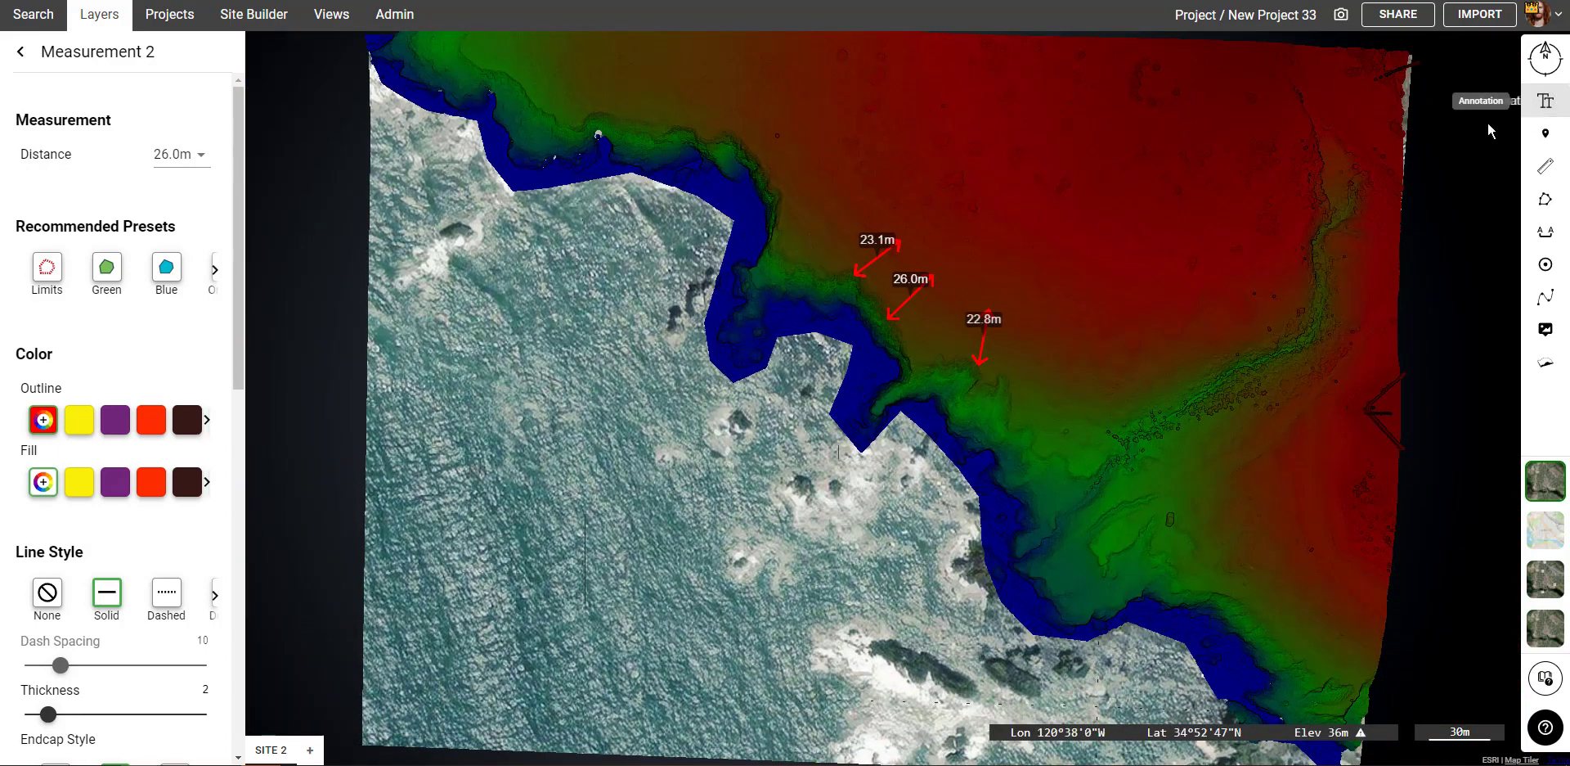
{"action": "left_click", "coordinate": [1101, 165]}
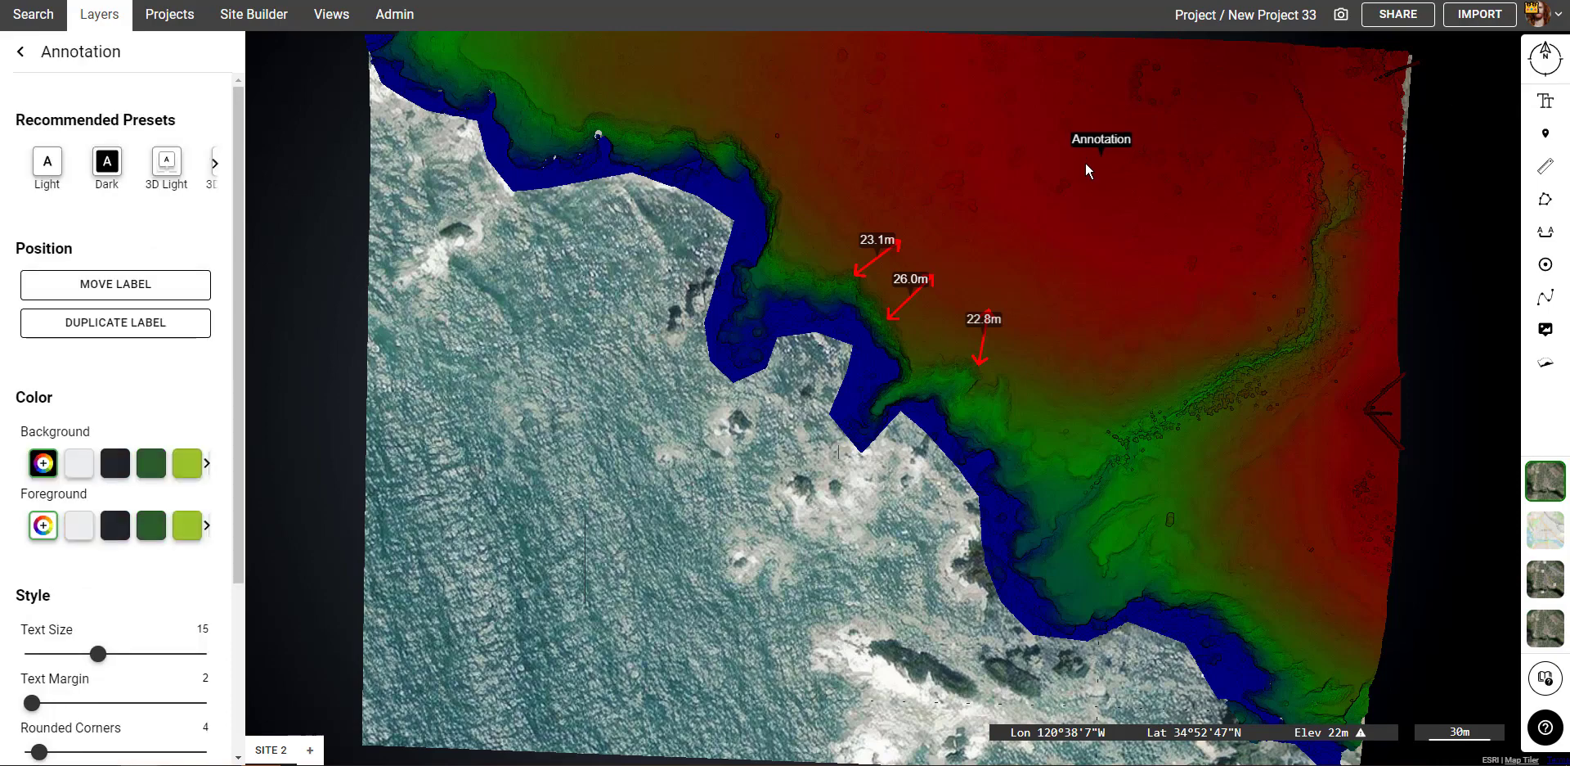
{"action": "double_click", "coordinate": [103, 47]}
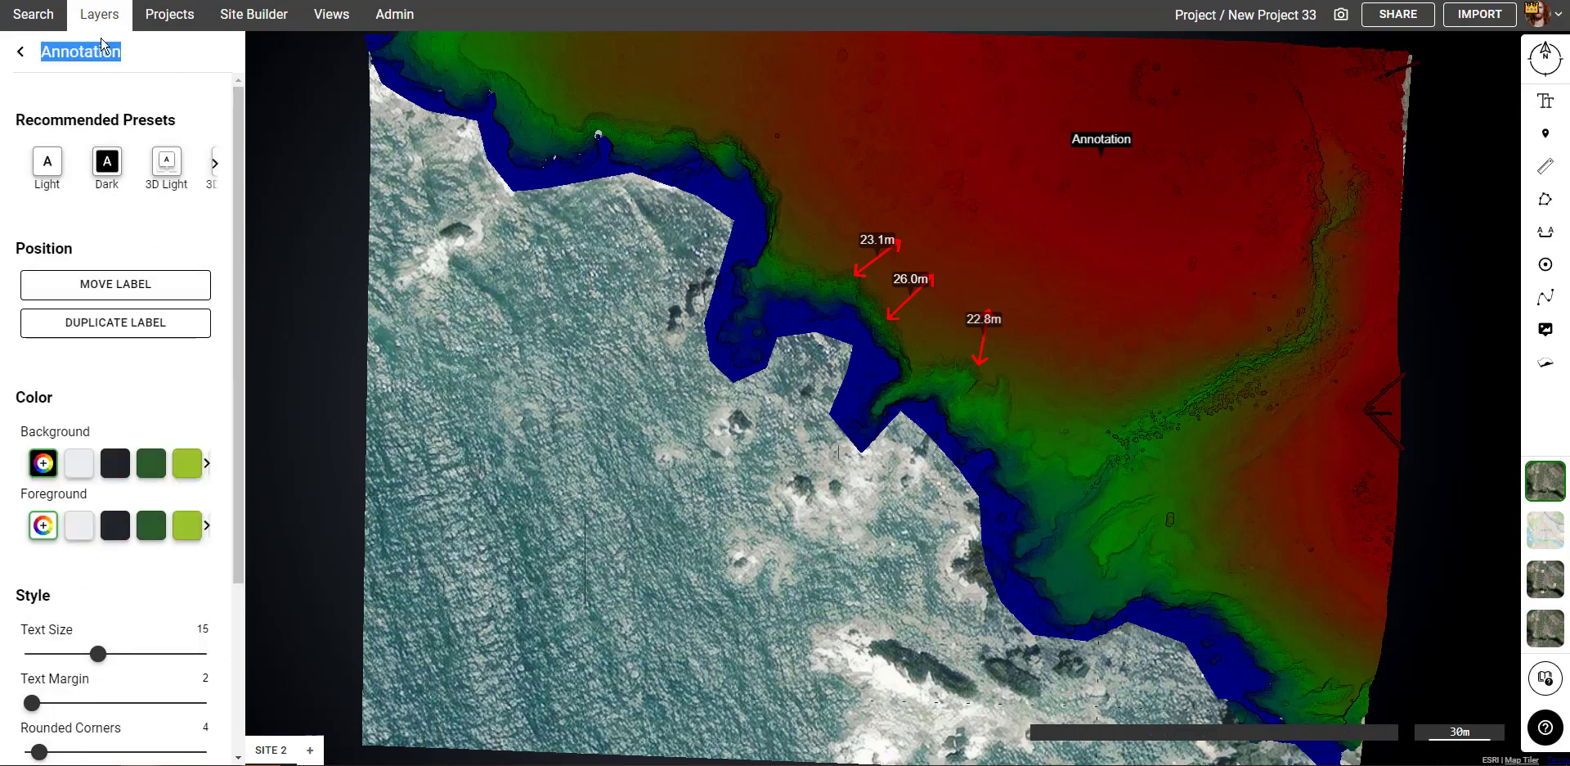
{"action": "type", "text": "Vandenbe"}
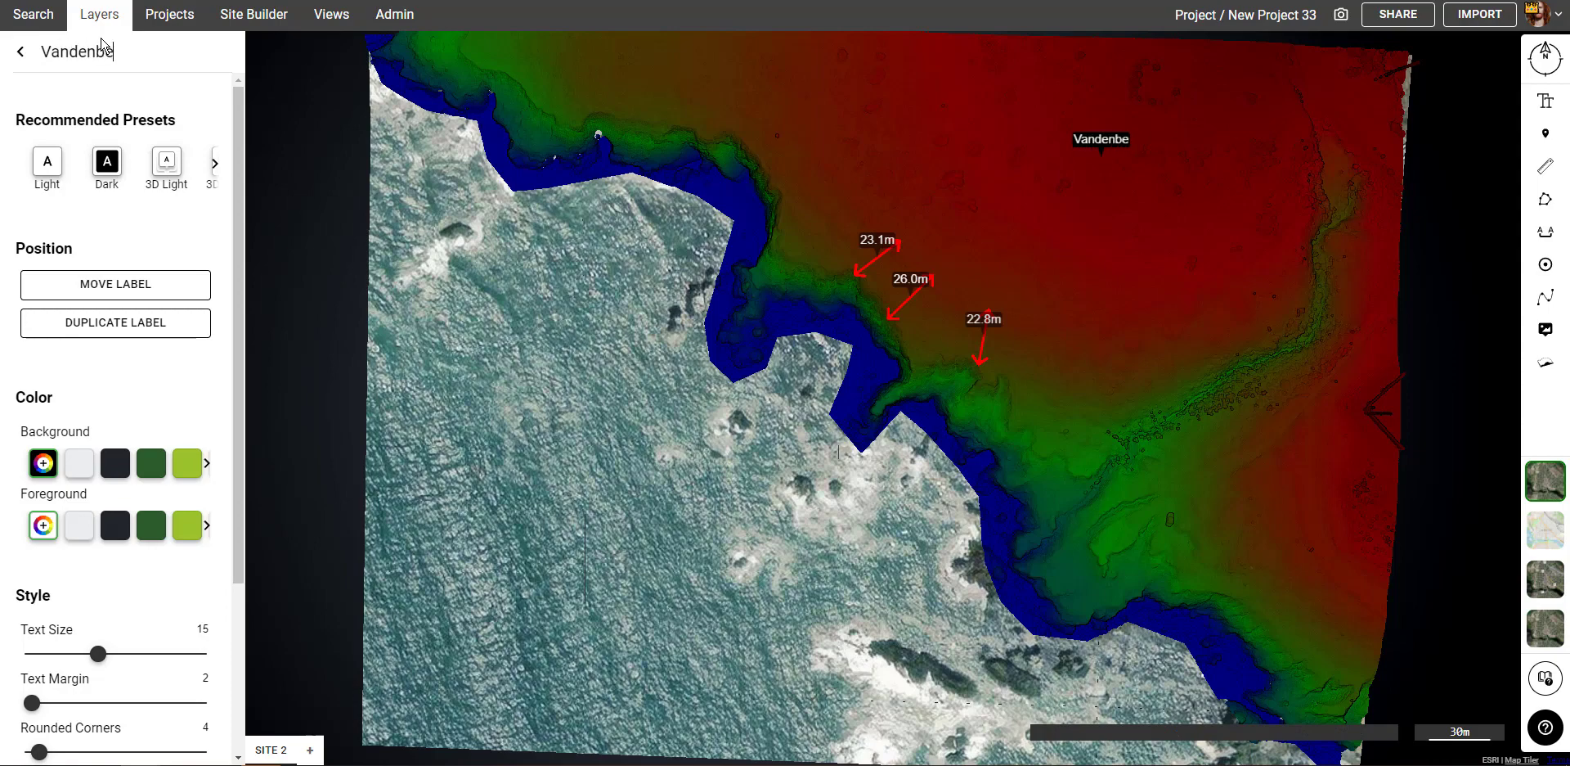
{"action": "type", "text": "rg Site"}
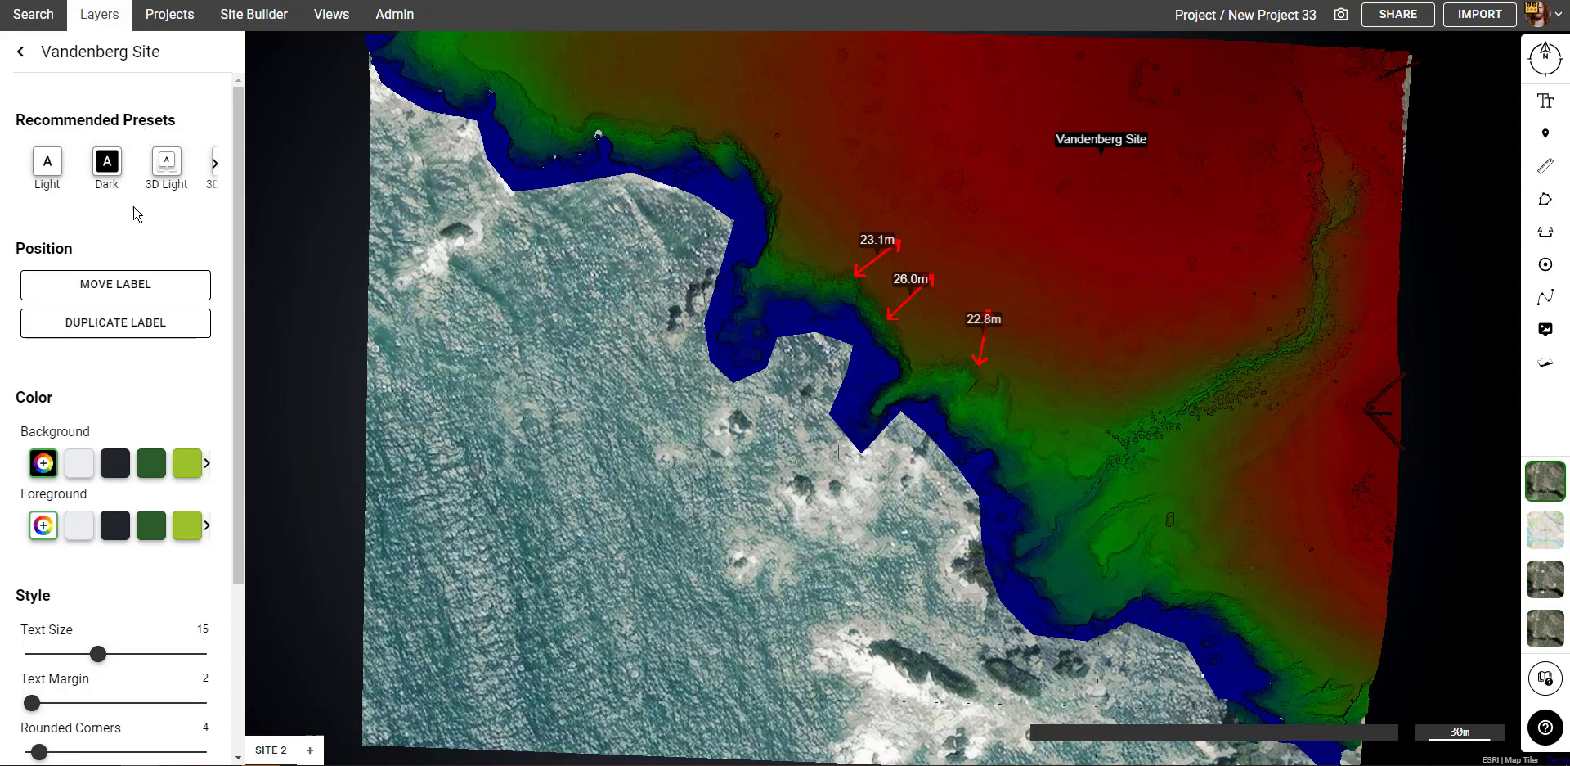
- Give the Vandenberg Site label a light grey background and dark foreground, with a text size of 19
{"action": "left_click", "coordinate": [79, 466]}
{"action": "left_click", "coordinate": [115, 530]}
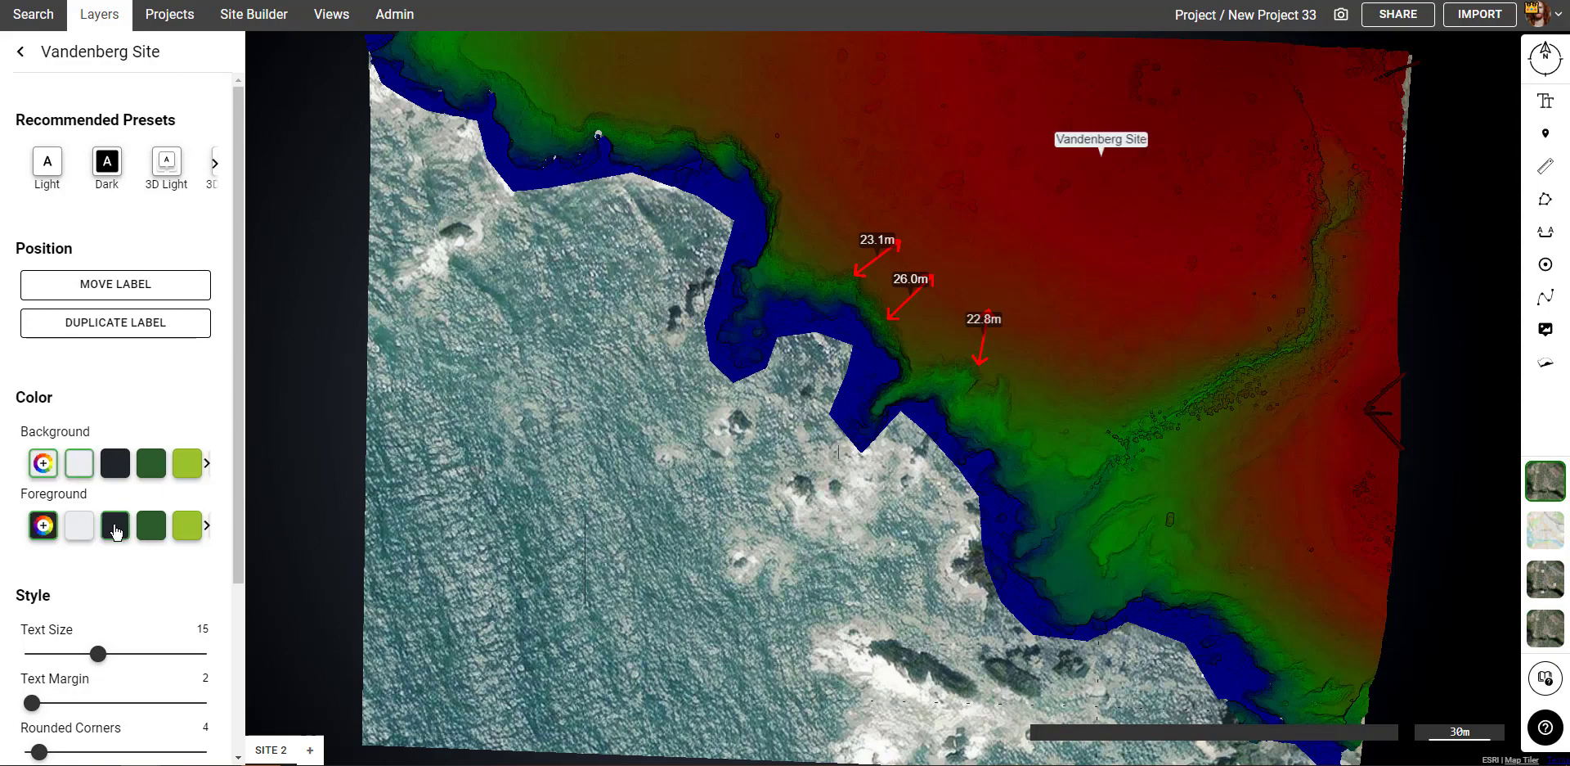
{"action": "scroll", "coordinate": [115, 570], "scroll_direction": "down", "scroll_amount": 2}
{"action": "left_click_drag", "start_coordinate": [98, 490], "coordinate": [118, 491]}
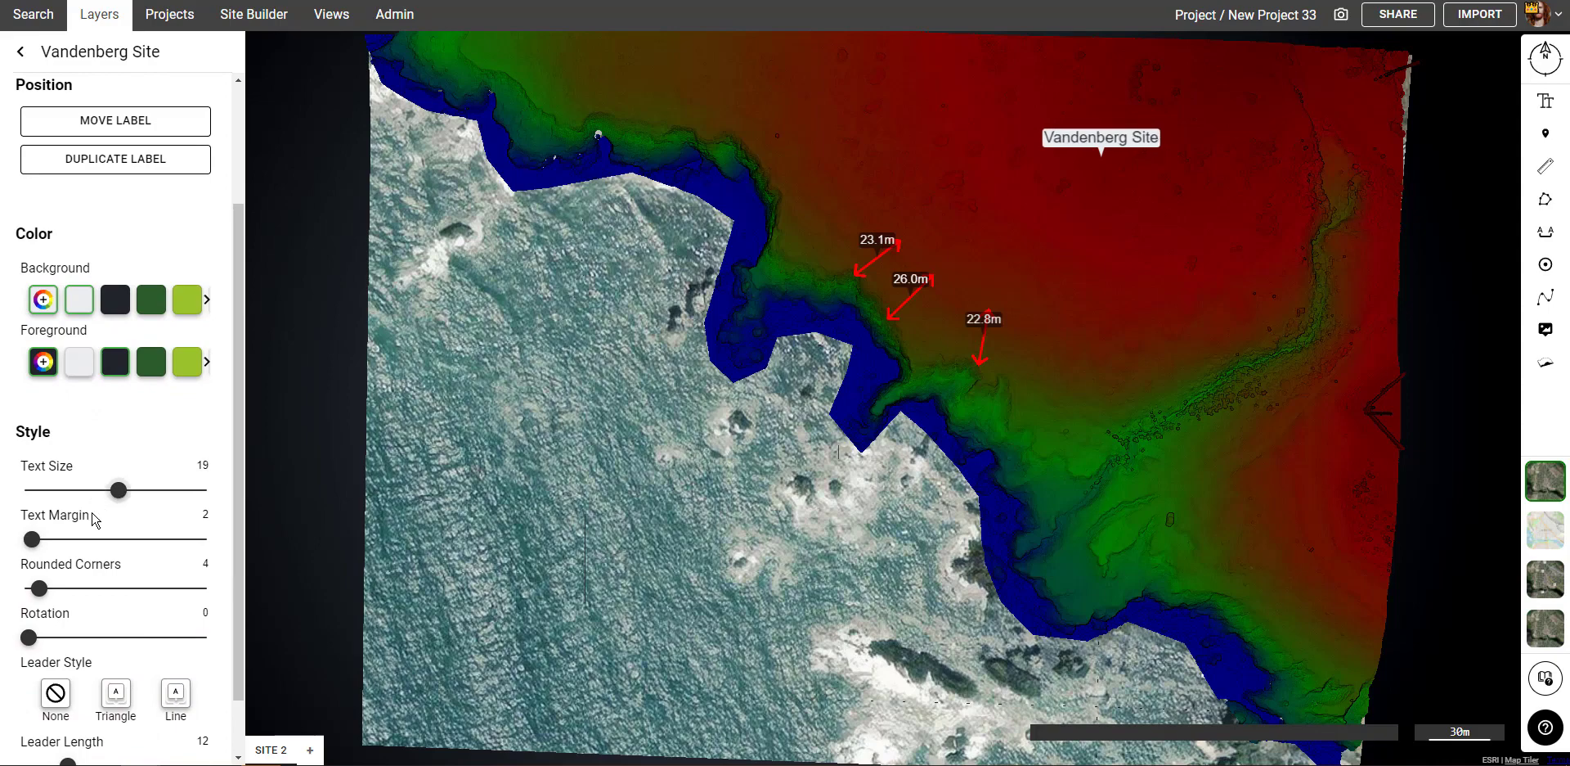
- Set the Vandenberg Site label's text margin to 7, rounded corners to 12 and leader length to 19
{"action": "left_click_drag", "start_coordinate": [35, 540], "coordinate": [69, 590]}
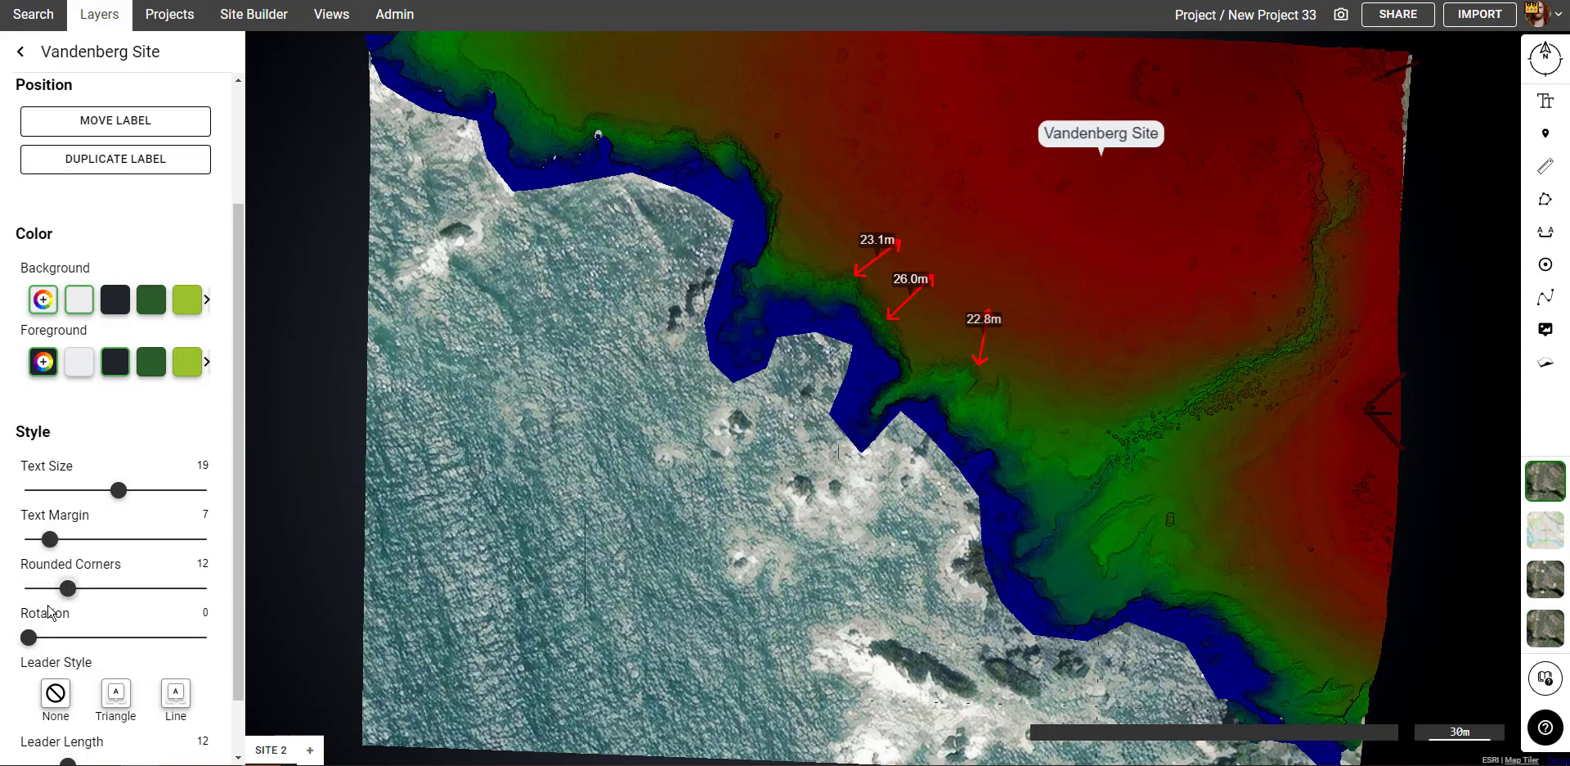
{"action": "scroll", "coordinate": [32, 638], "scroll_direction": "down", "scroll_amount": 2}
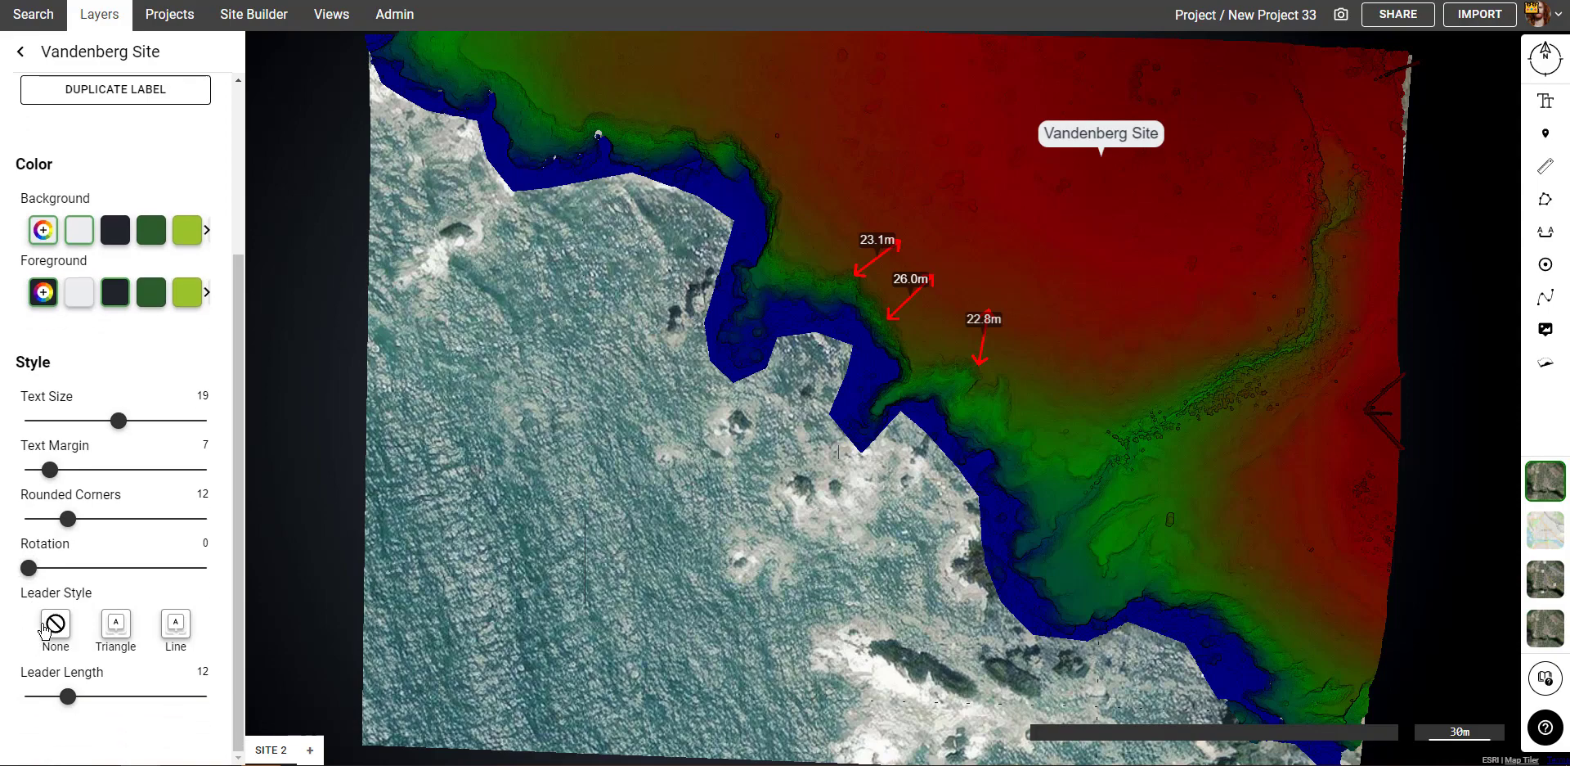
{"action": "left_click_drag", "start_coordinate": [71, 695], "coordinate": [94, 696]}
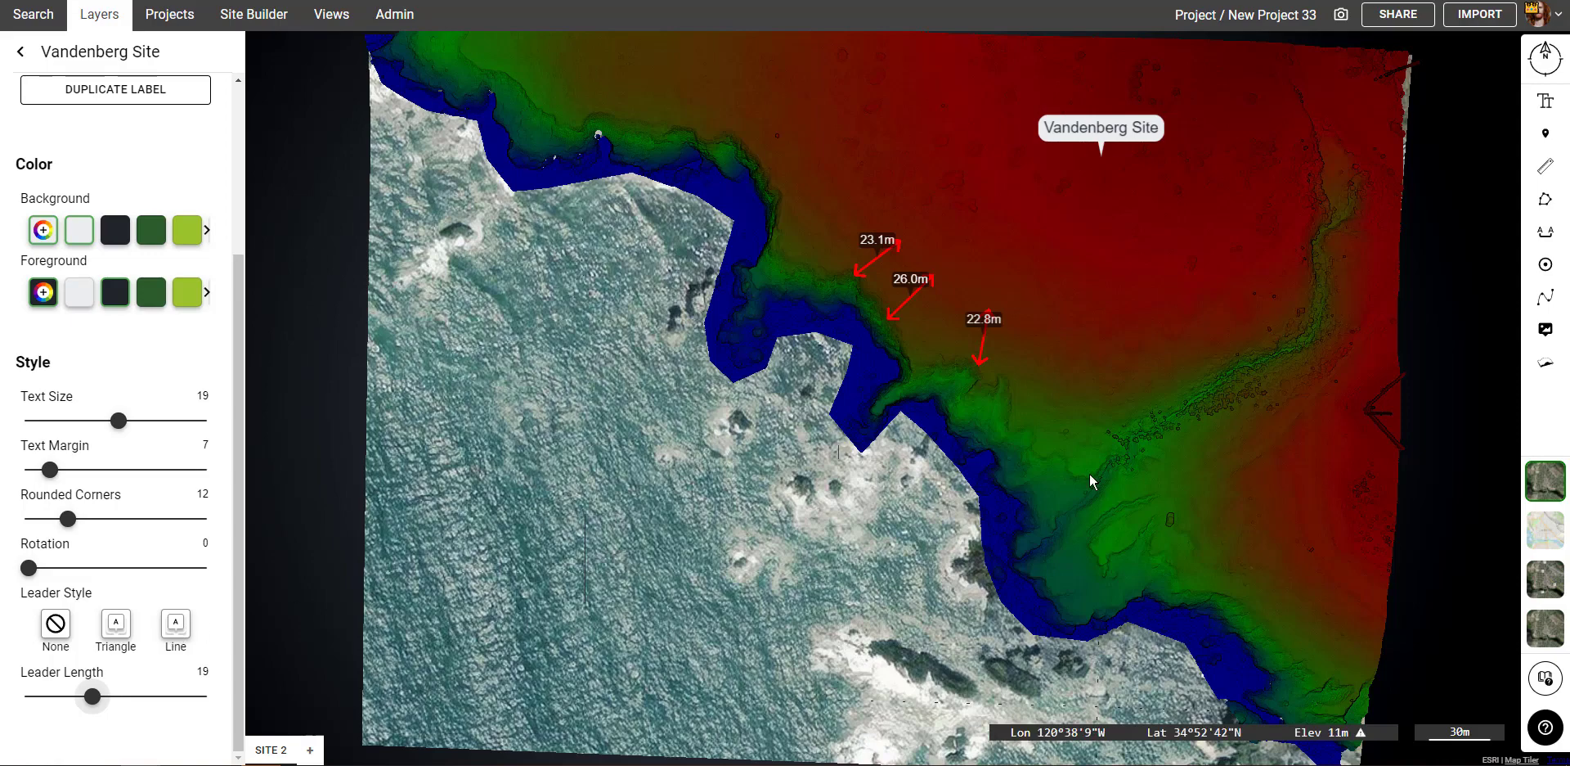
- Darken the baselayer imagery by setting its brightness to 0.3
{"action": "scroll", "coordinate": [1365, 521], "scroll_direction": "down", "scroll_amount": 3}
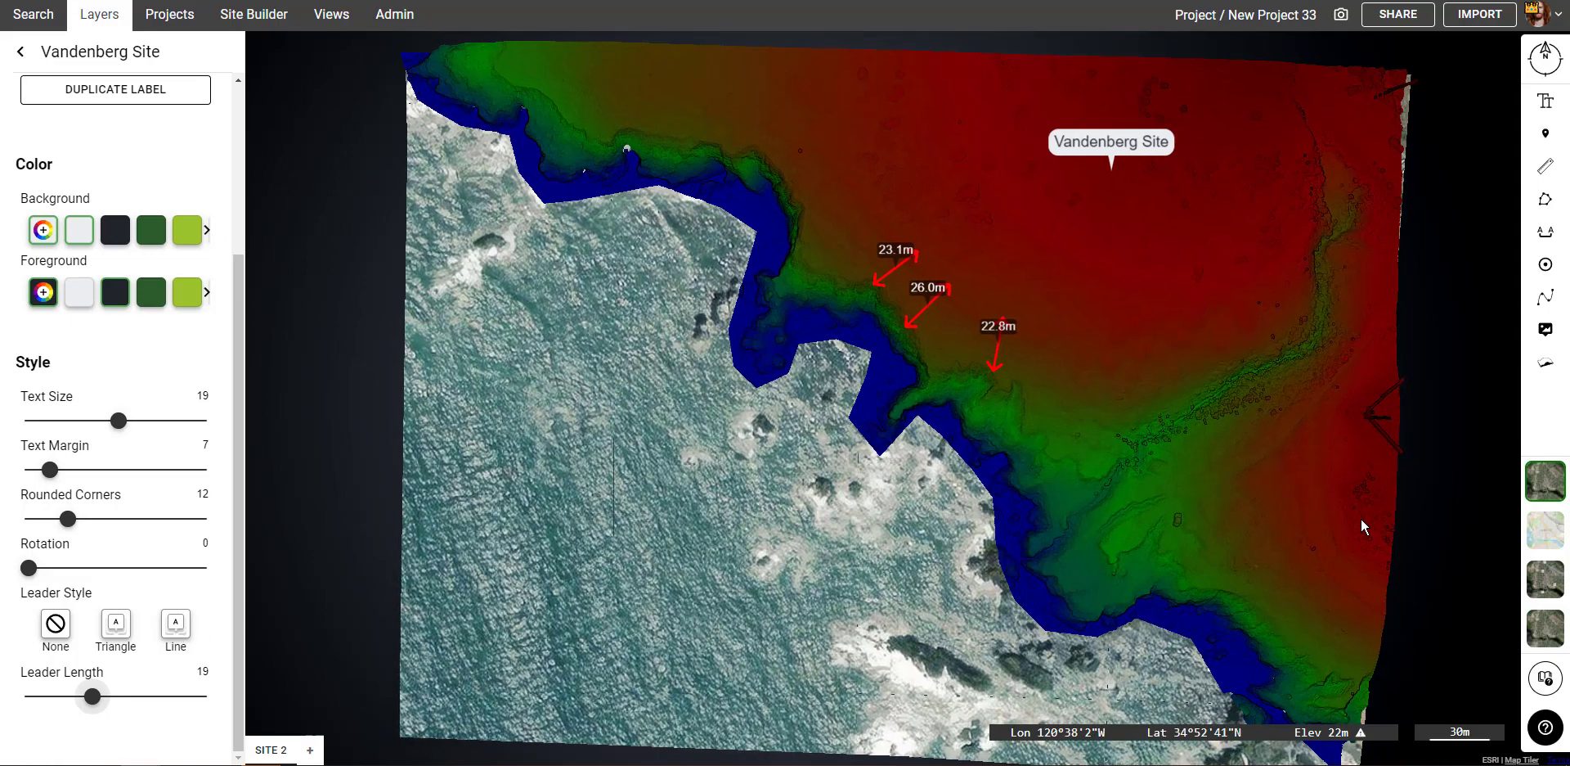
{"action": "left_click_drag", "start_coordinate": [1352, 509], "coordinate": [1216, 479]}
{"action": "left_click", "coordinate": [99, 20]}
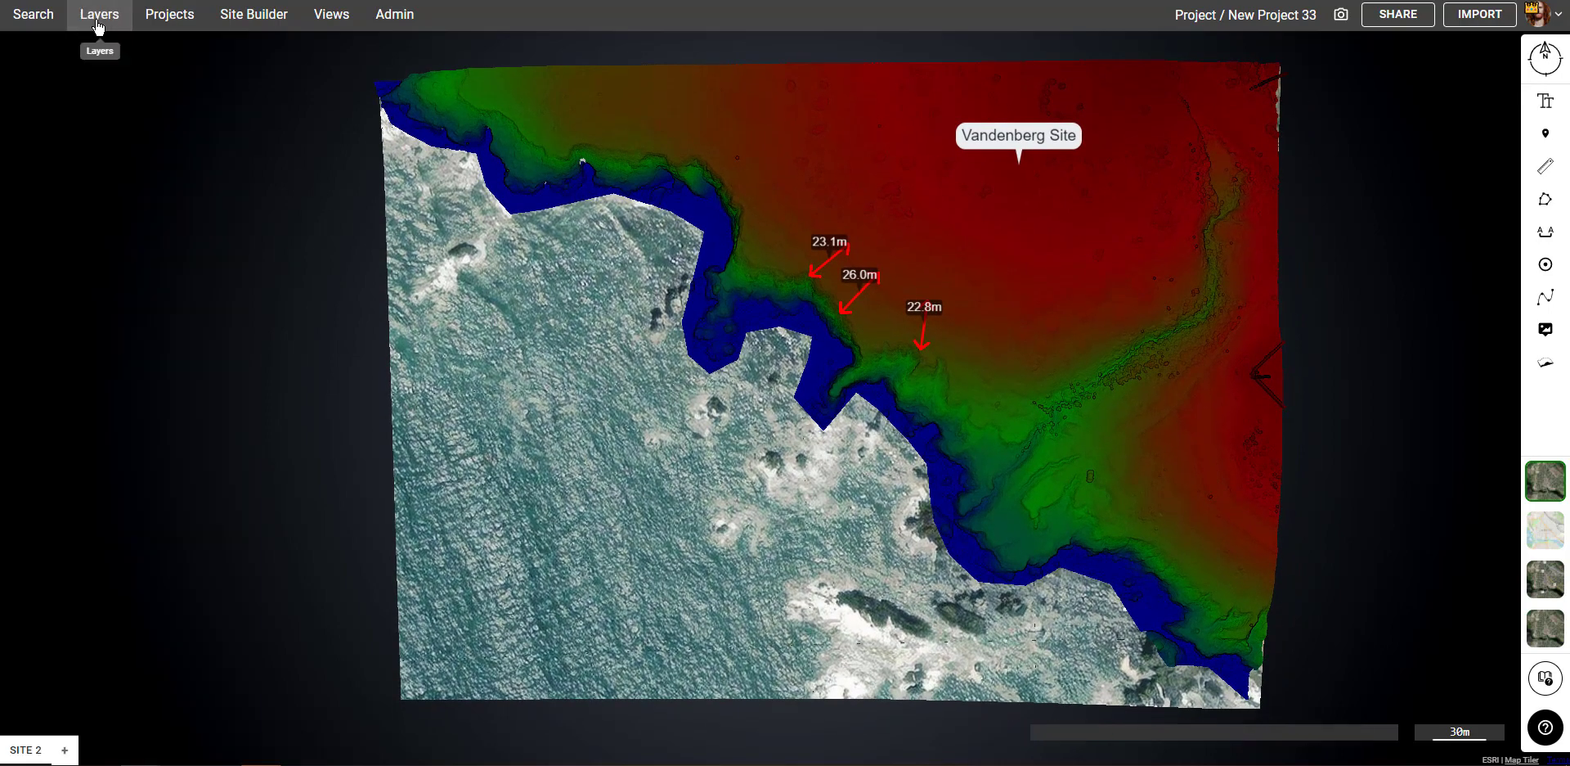
{"action": "left_click", "coordinate": [98, 24]}
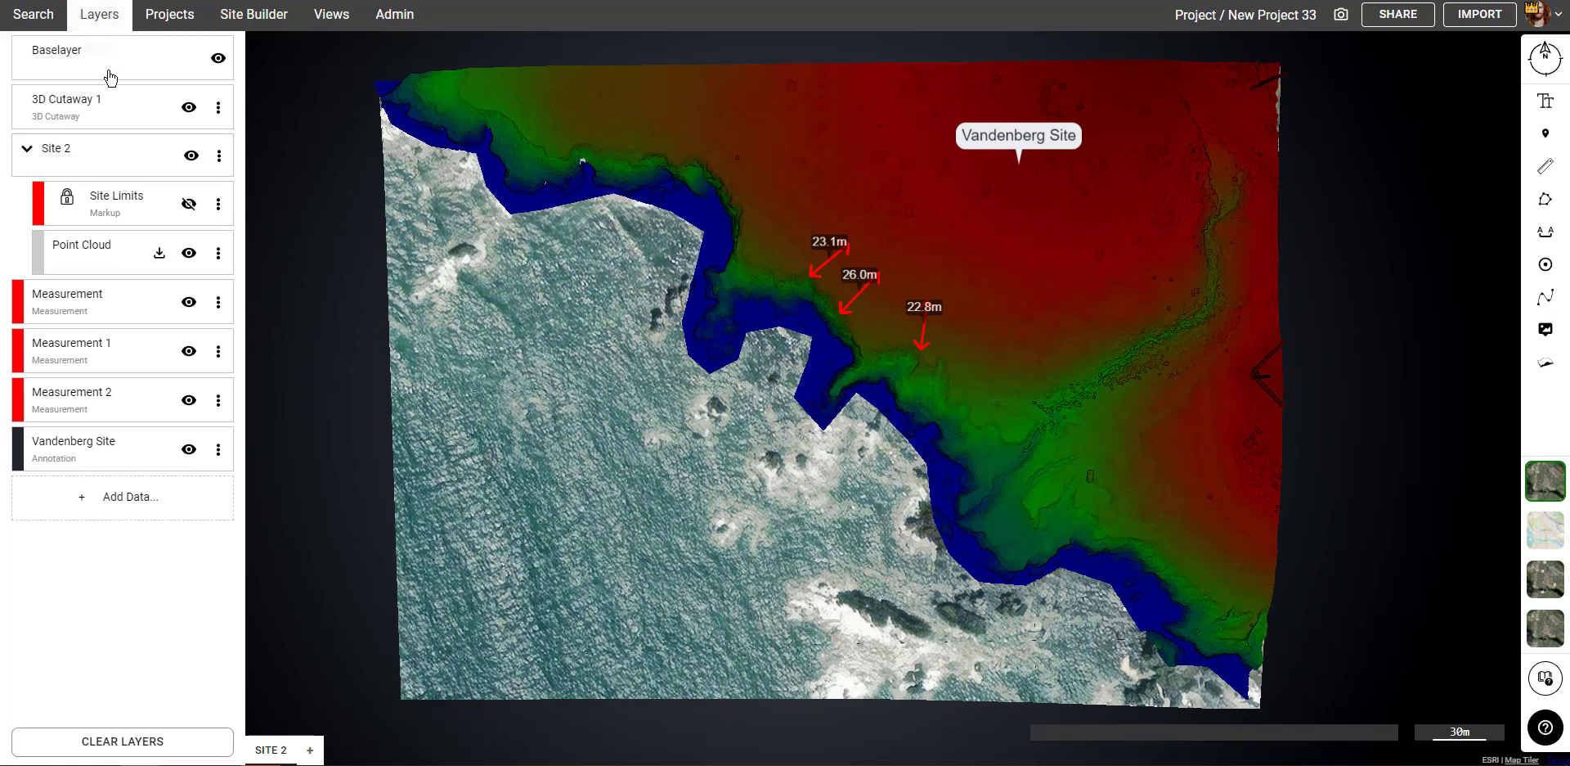
{"action": "left_click", "coordinate": [102, 73]}
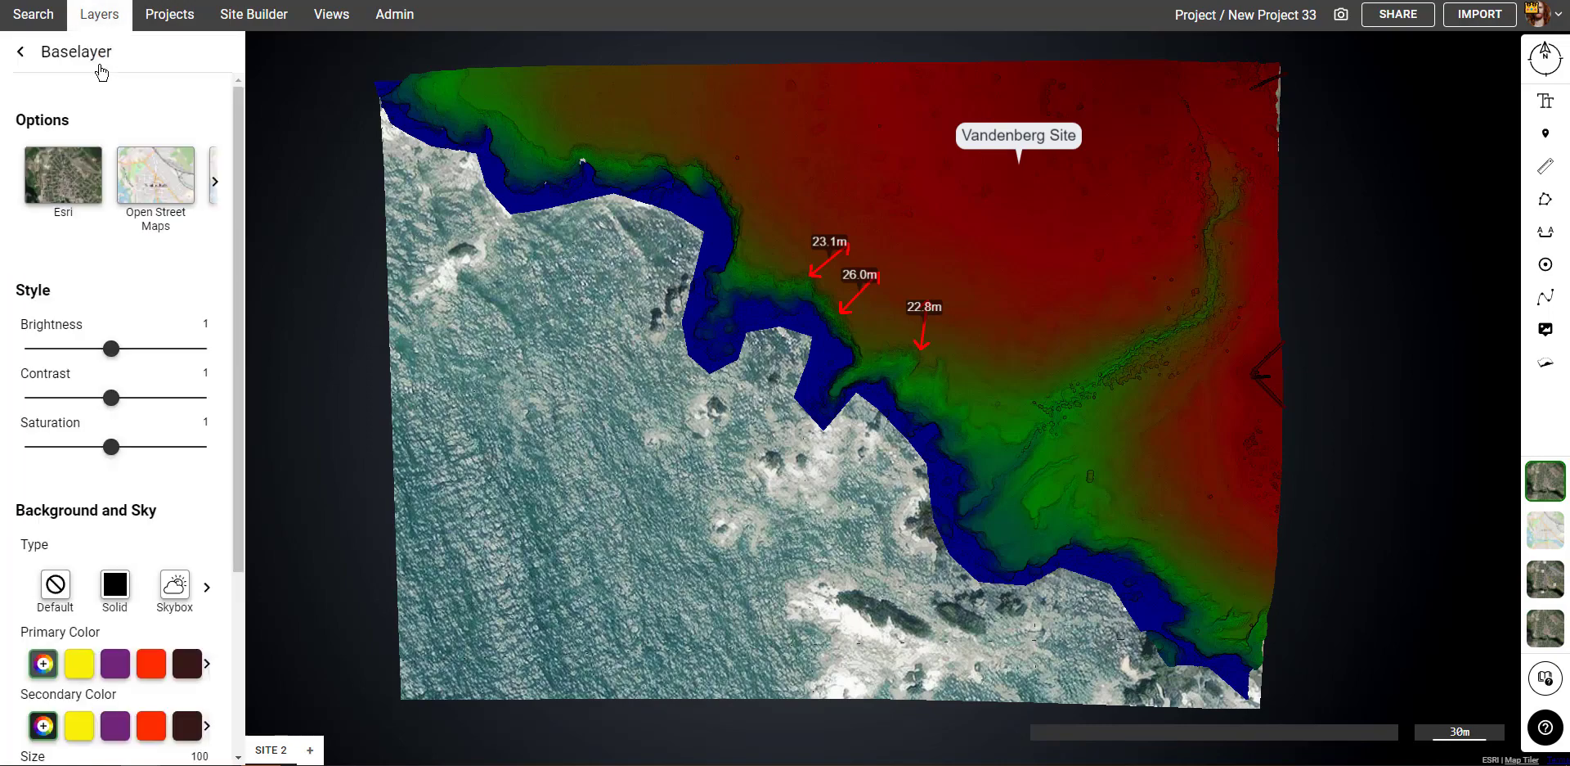
{"action": "left_click_drag", "start_coordinate": [113, 350], "coordinate": [50, 352]}
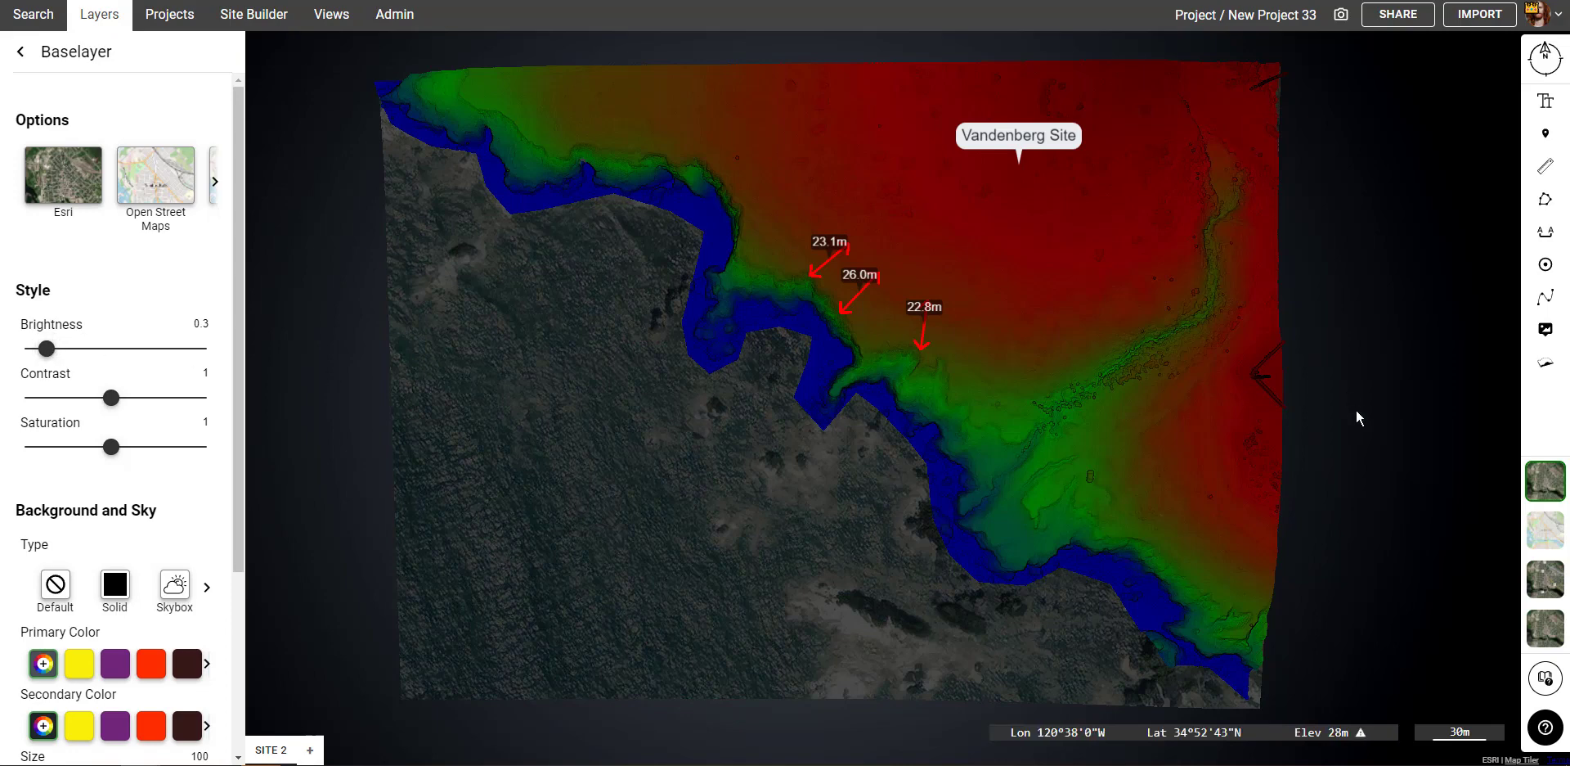
{"action": "mouse_move", "coordinate": [1177, 497]}
{"action": "left_mouse_down"}
{"action": "mouse_move", "coordinate": [1150, 474]}
{"action": "mouse_move", "coordinate": [1150, 502]}
{"action": "left_mouse_up"}
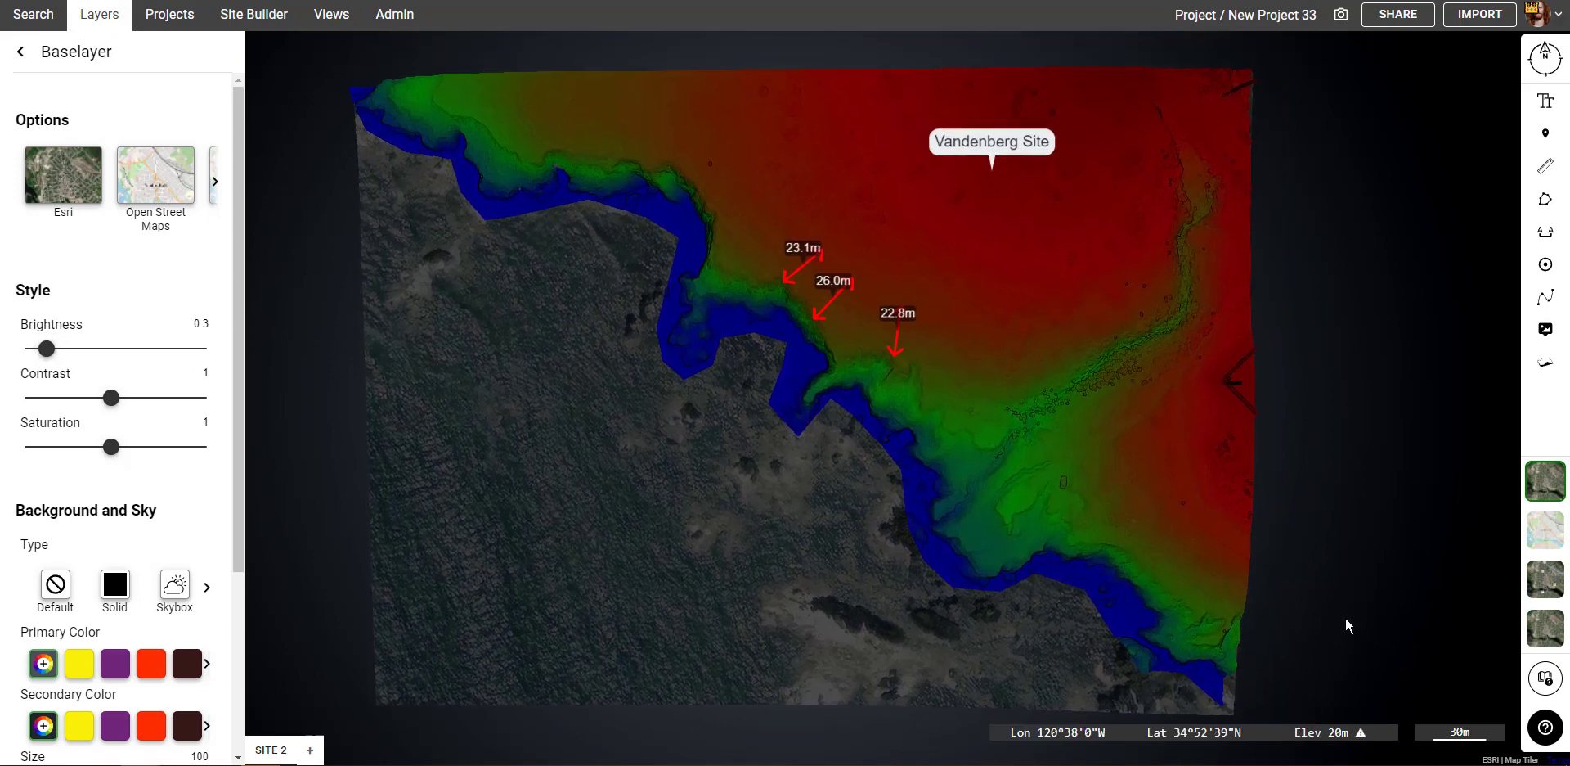
- Open the point cloud layer's settings at the point style options
{"action": "left_click", "coordinate": [93, 25]}
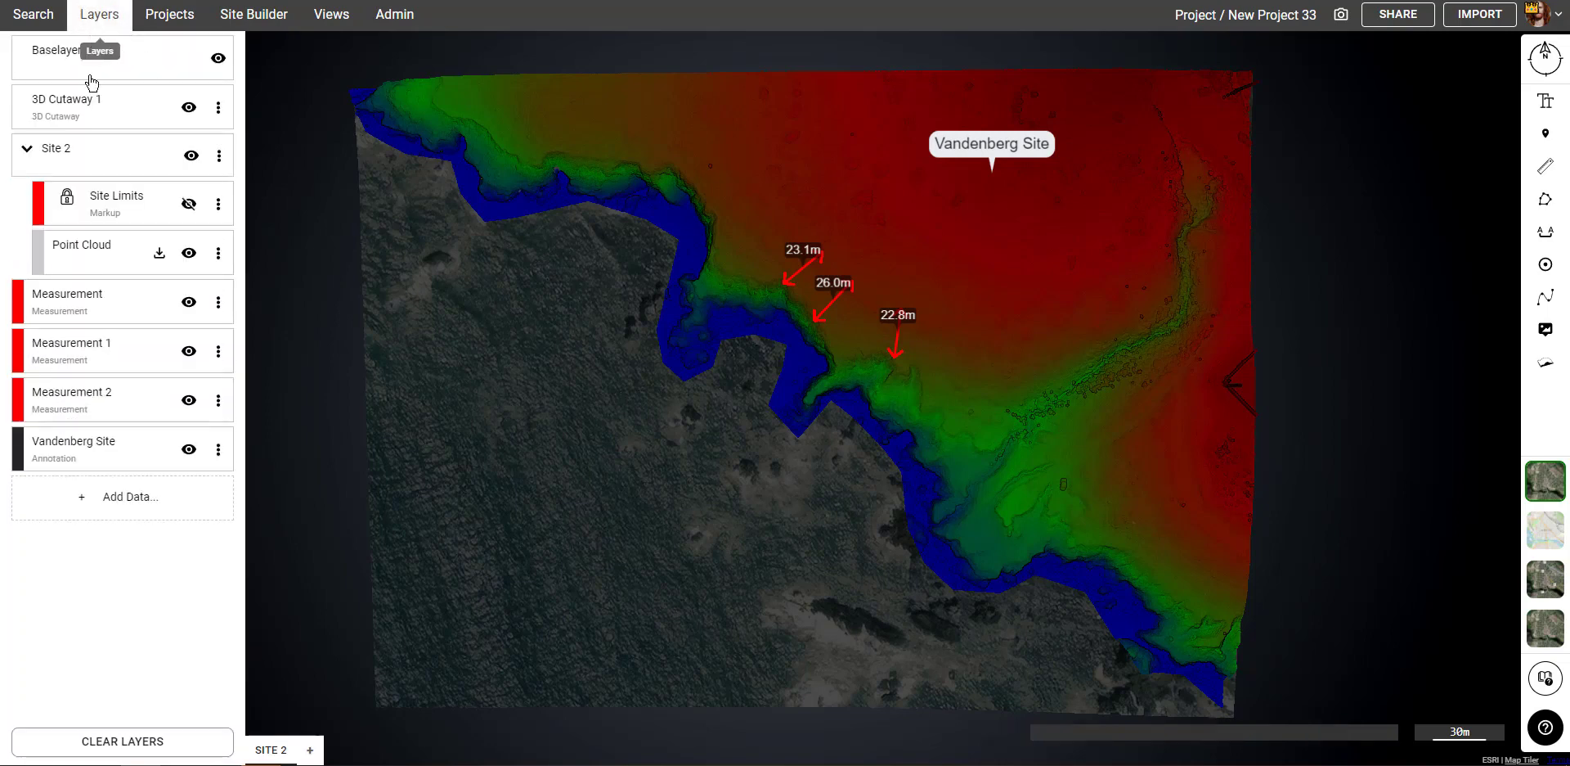
{"action": "left_click", "coordinate": [87, 263]}
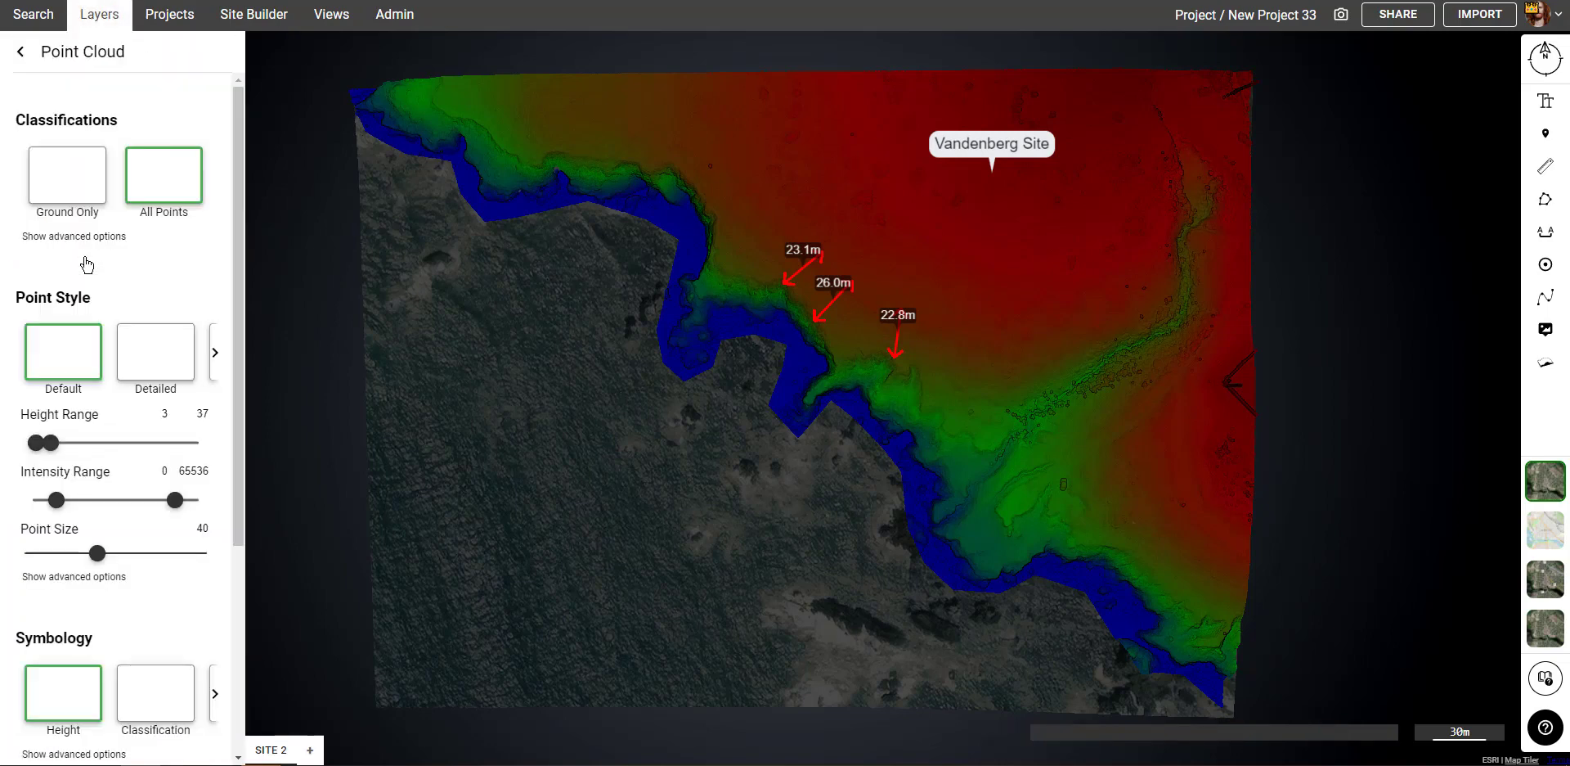
{"action": "scroll", "coordinate": [181, 264], "scroll_direction": "down", "scroll_amount": 1}
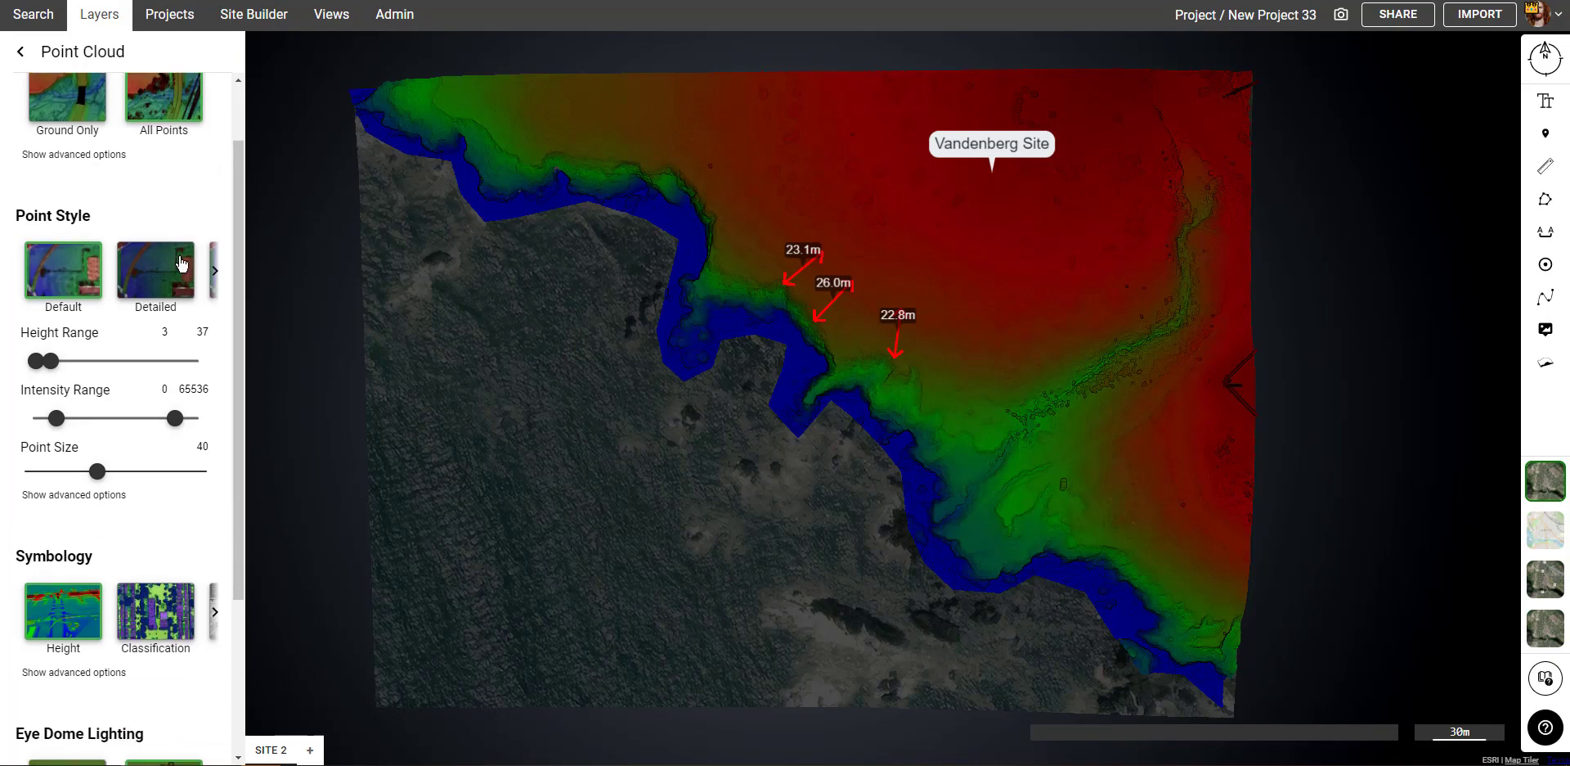
- Try the Detailed and Filled point styles on the point cloud and return it to Default
{"action": "left_click", "coordinate": [180, 266]}
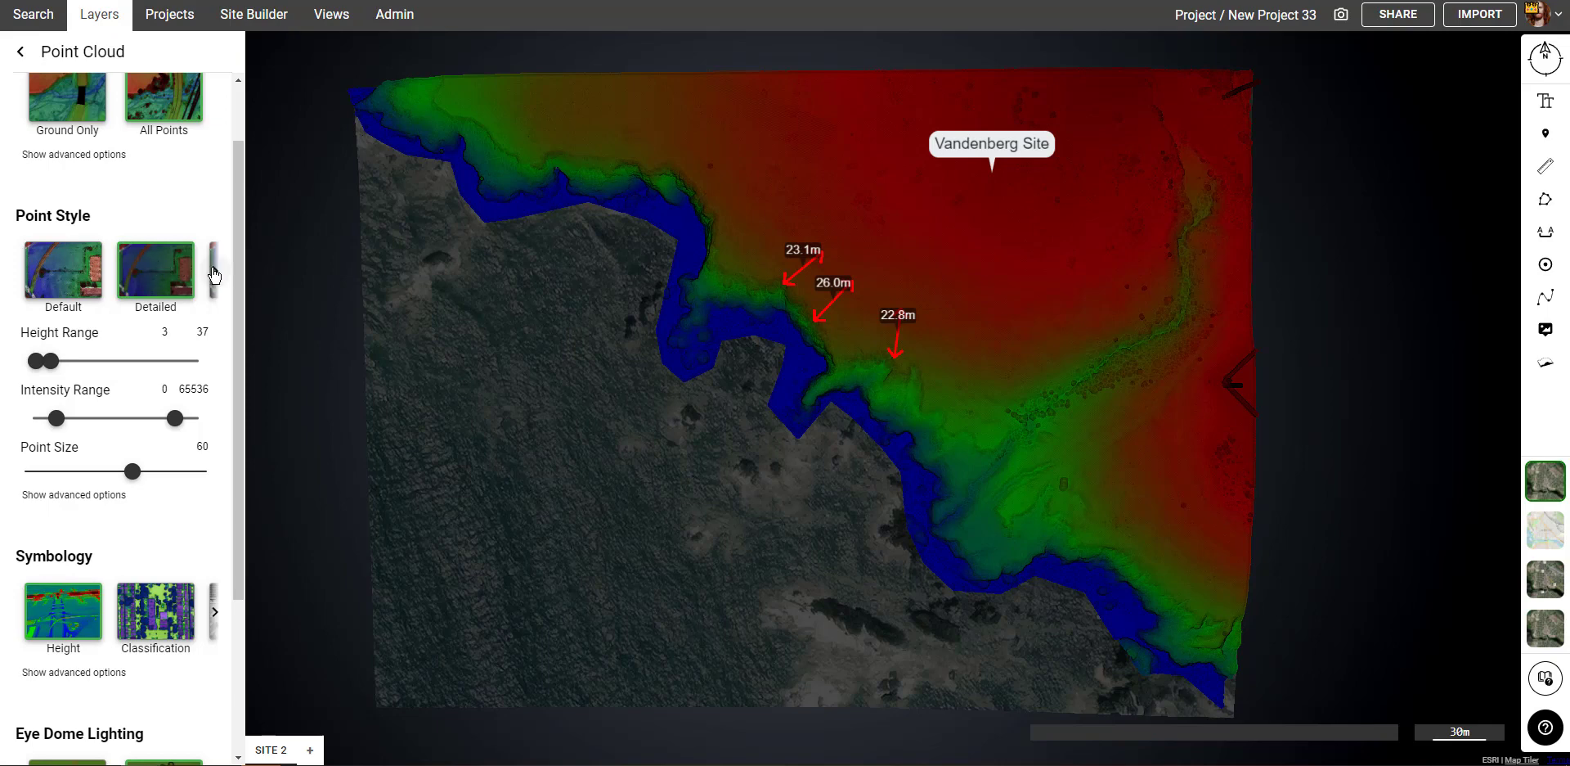
{"action": "left_click", "coordinate": [215, 269]}
{"action": "left_click", "coordinate": [174, 282]}
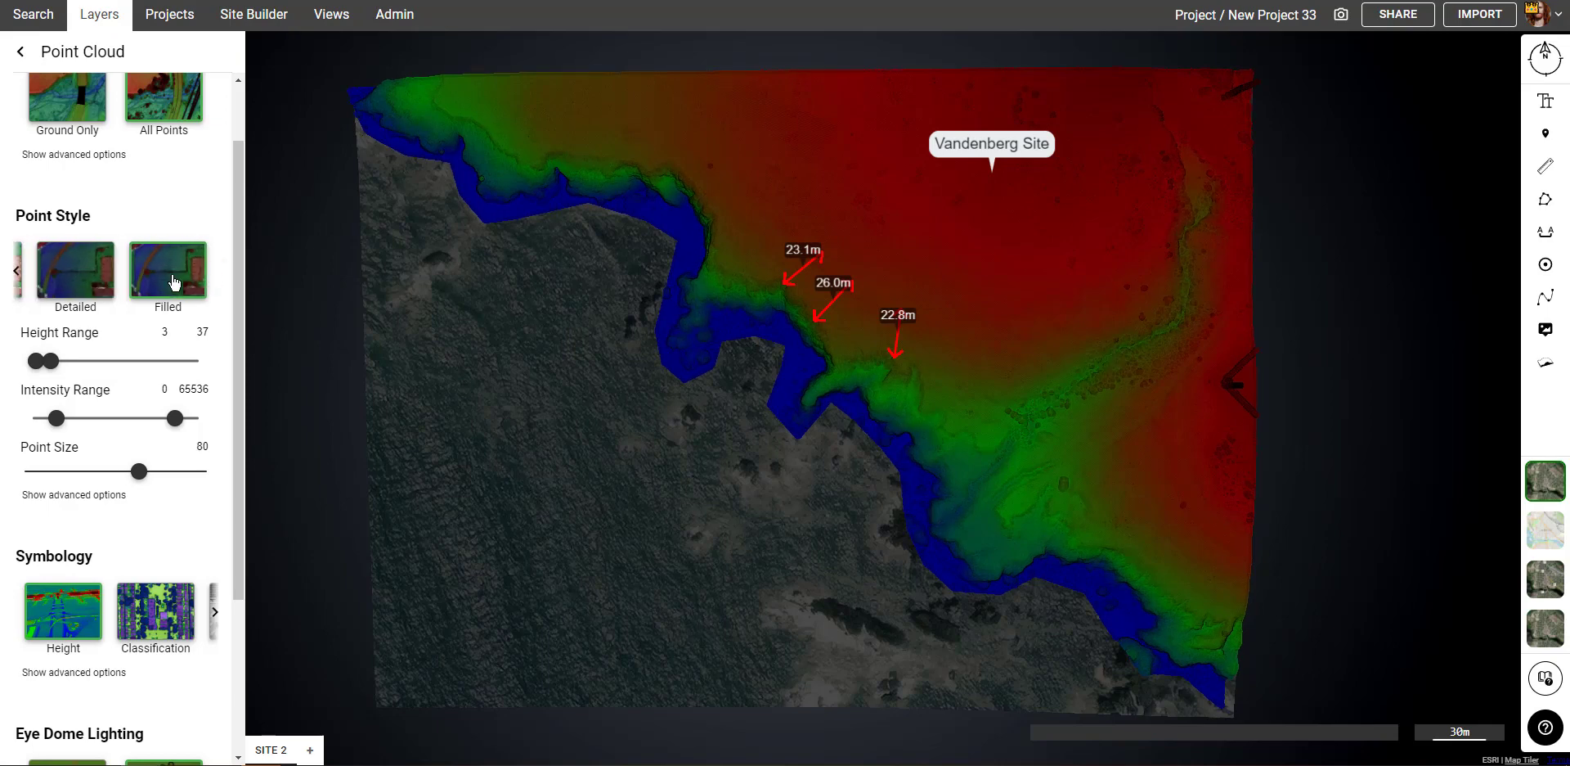
{"action": "left_click", "coordinate": [26, 279]}
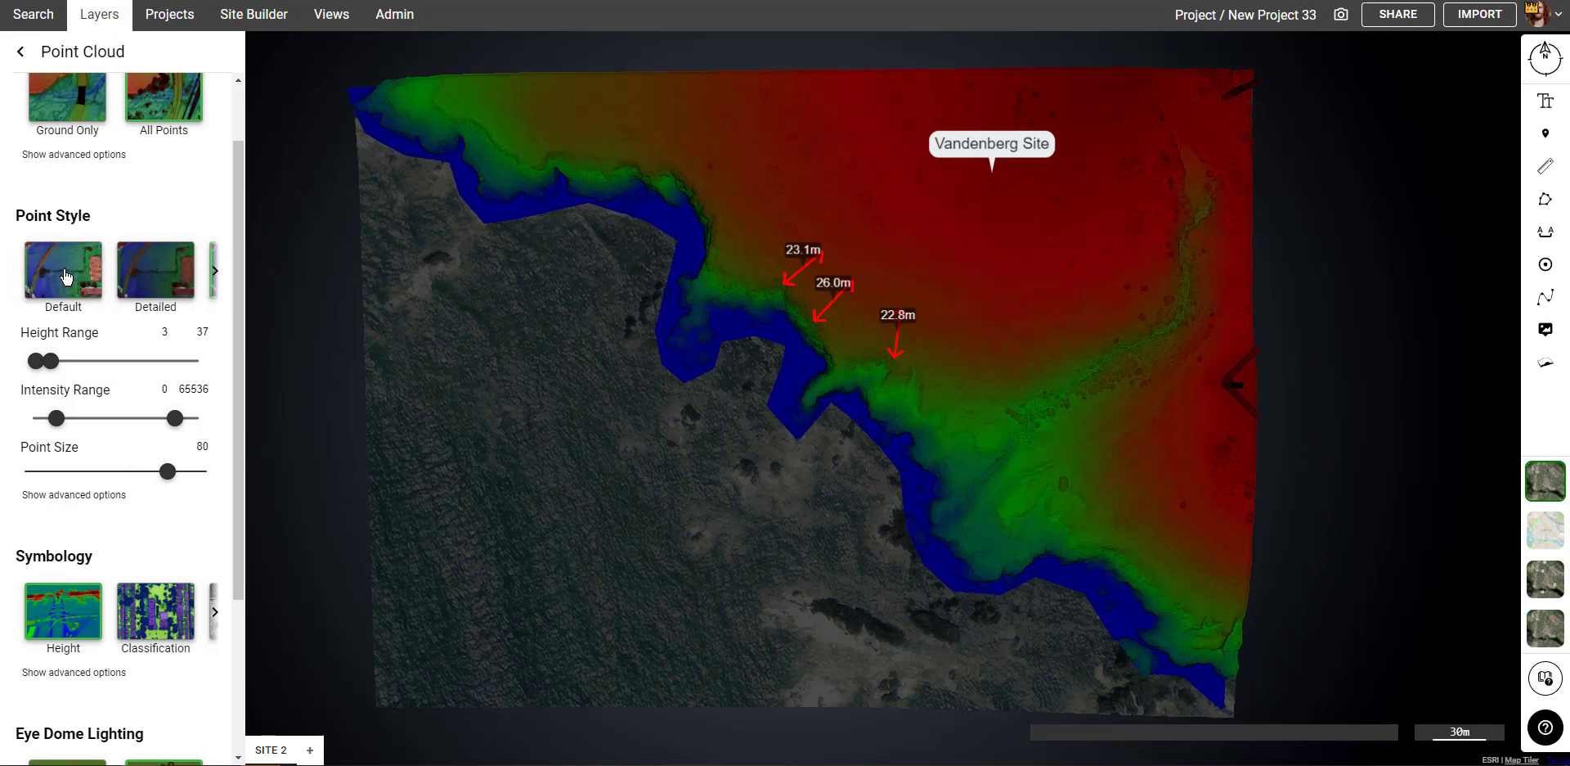
{"action": "left_click", "coordinate": [67, 276]}
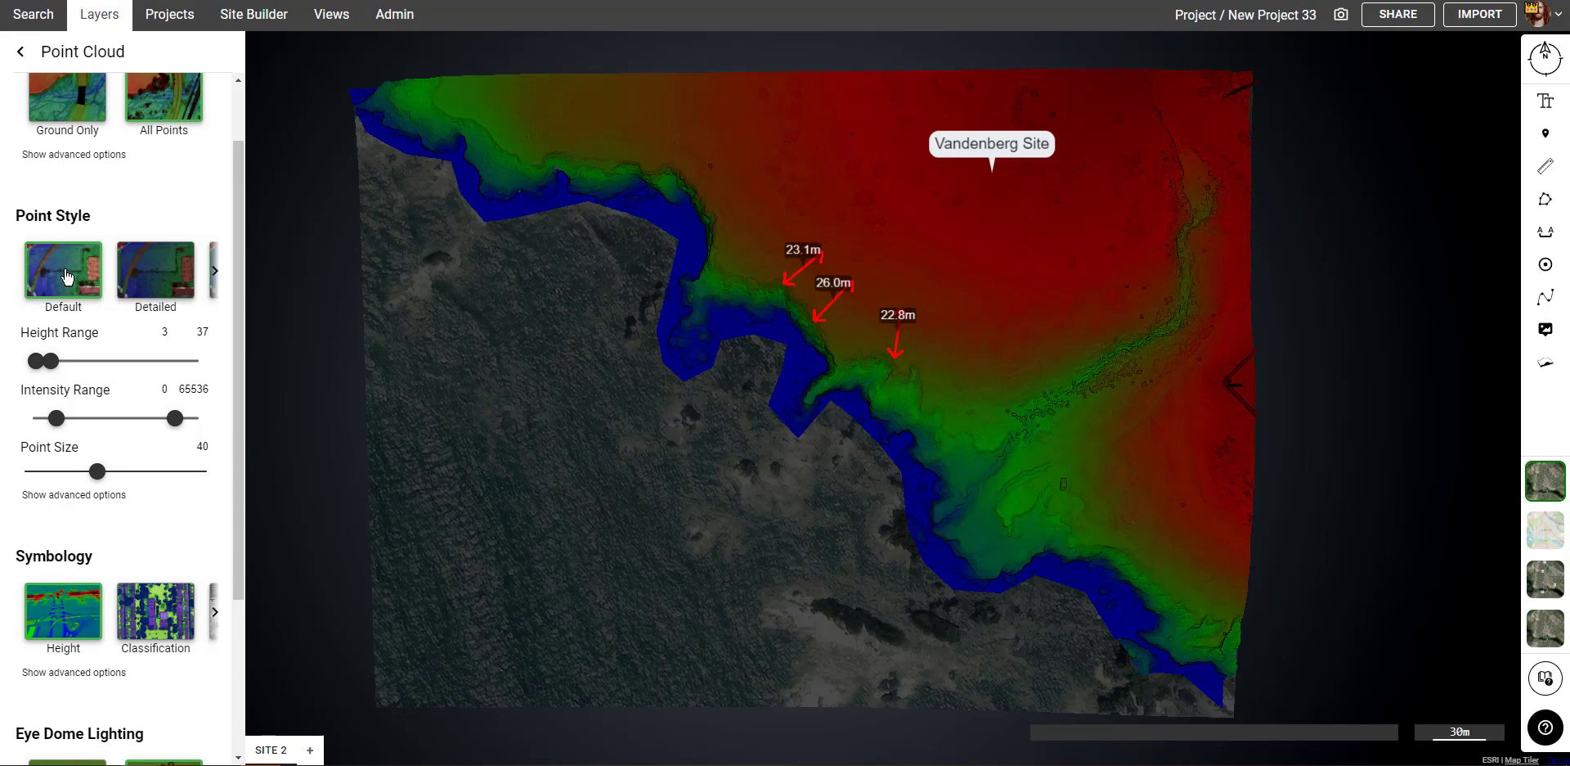
- Try 6 as the lower limit of the point cloud's height range and restore it to 3
{"action": "left_click", "coordinate": [165, 331]}
{"action": "type", "text": "6"}
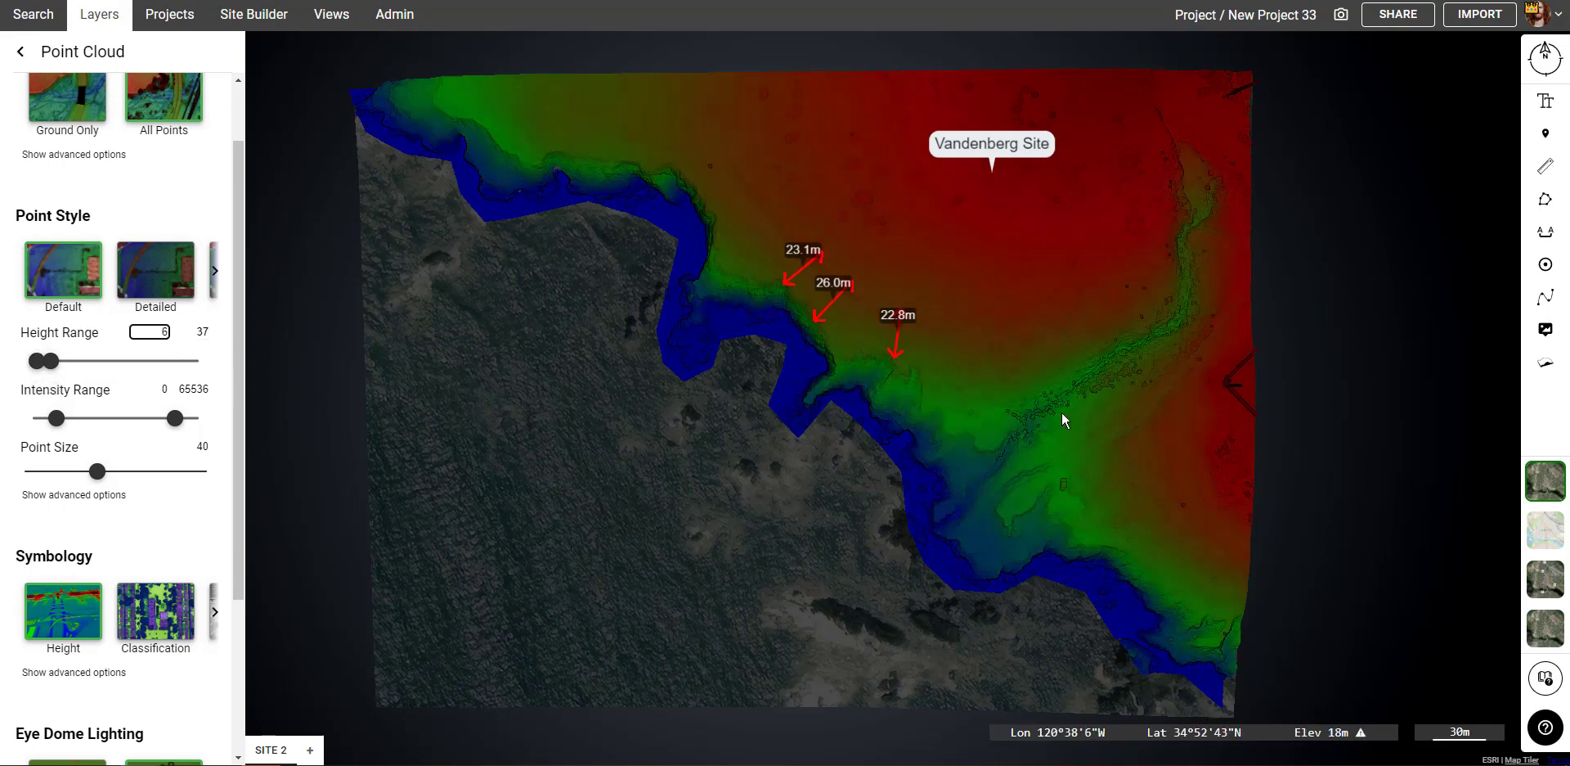
{"action": "type", "text": "3"}
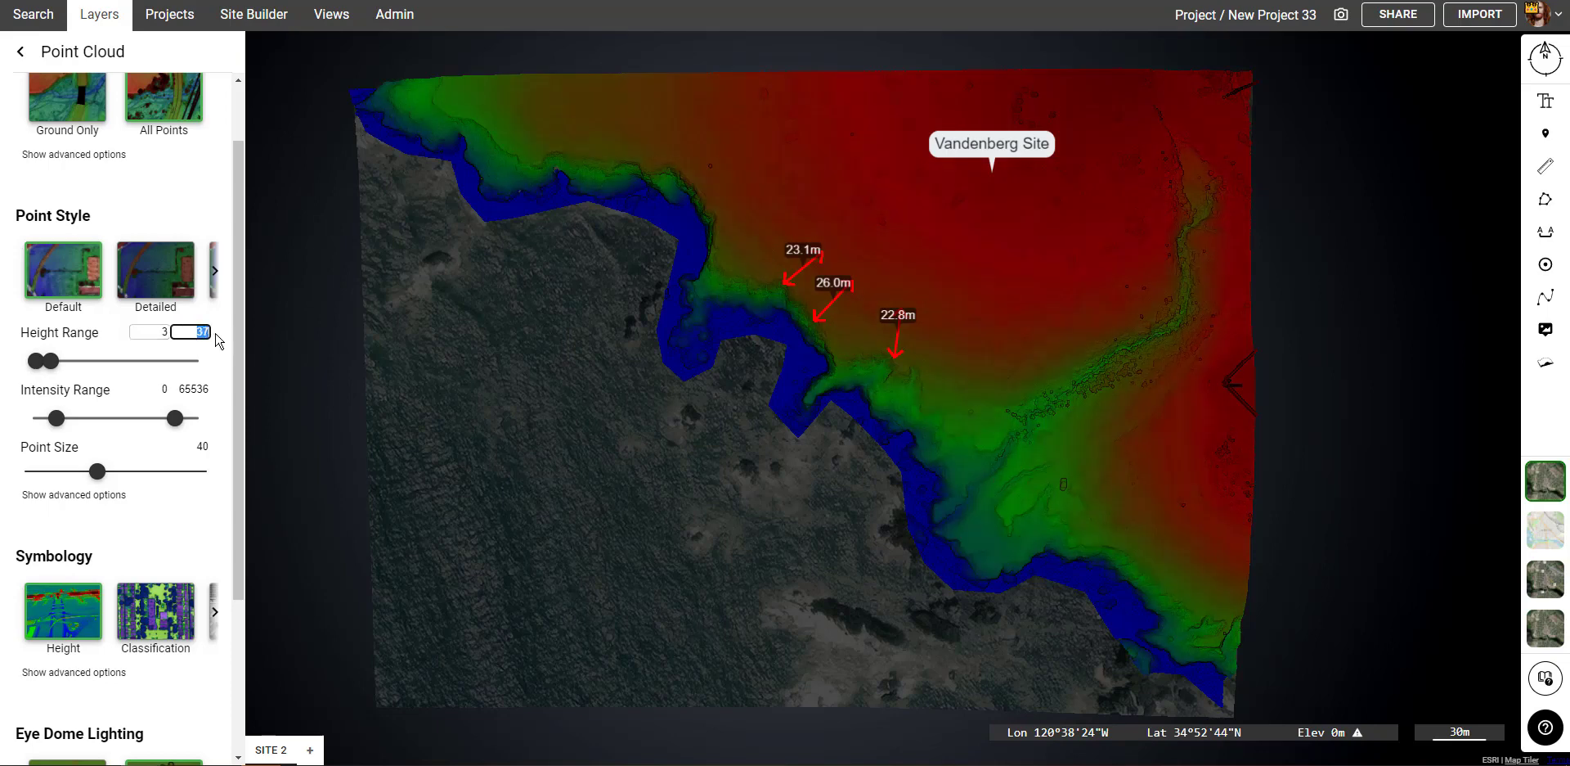
- Set the upper limit of the point cloud's height range to 35
{"action": "type", "text": "35"}
{"action": "scroll", "coordinate": [733, 288], "scroll_direction": "up", "scroll_amount": 5}
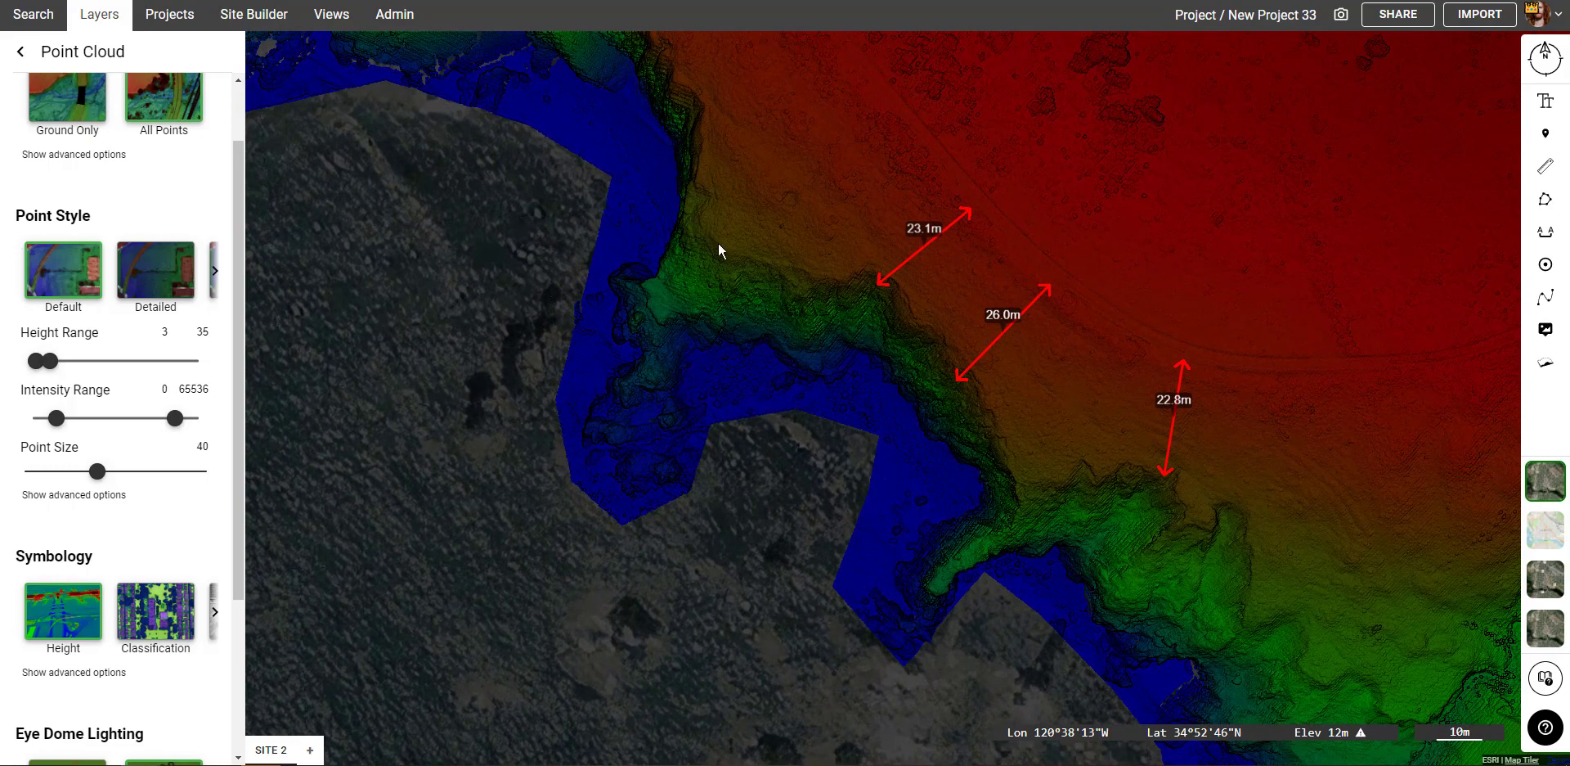
{"action": "scroll", "coordinate": [816, 395], "scroll_direction": "down", "scroll_amount": 5}
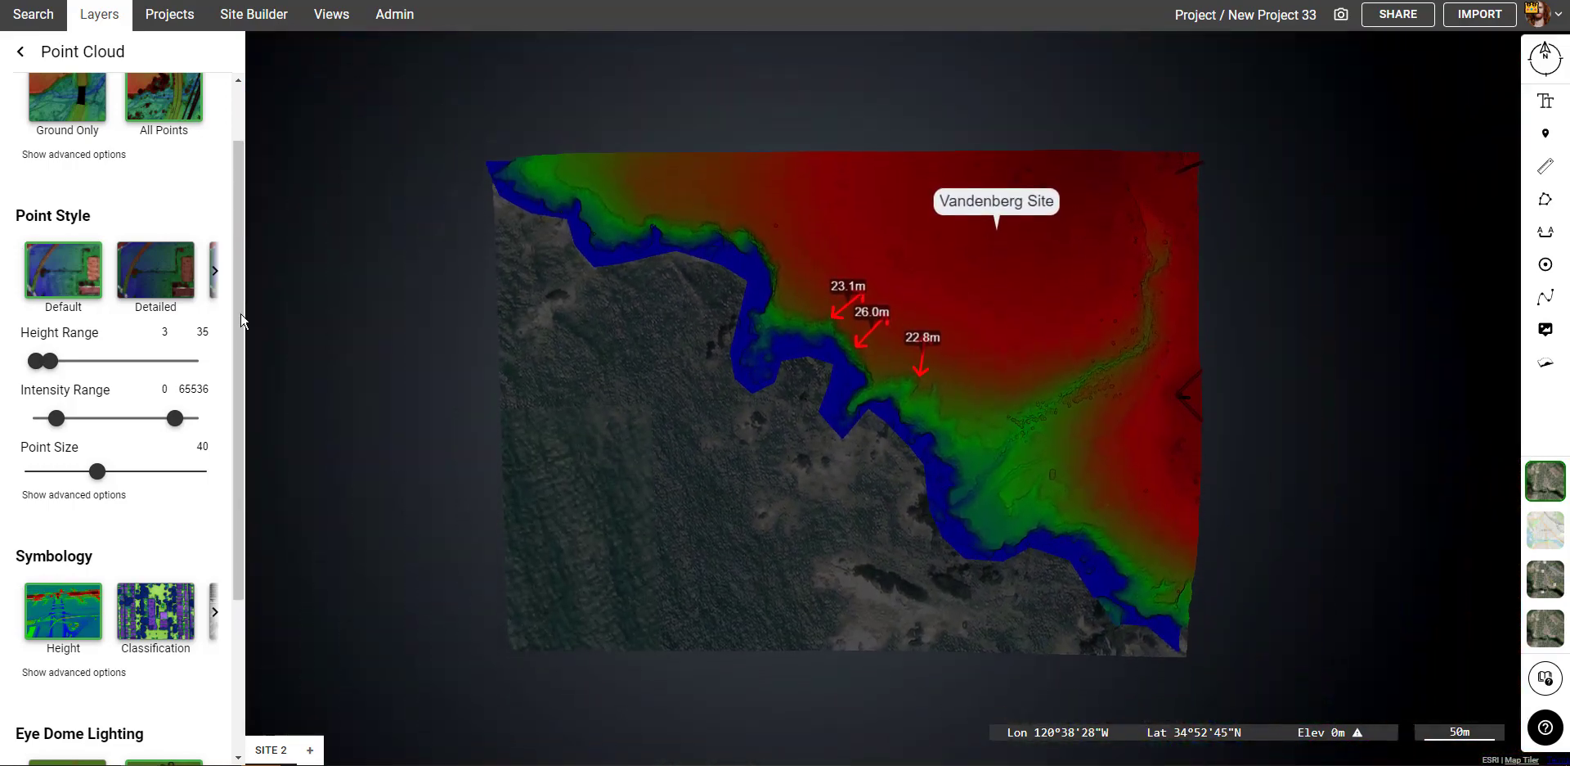
- Hide the layer settings and examine the finished cutaway, closing in on the measured cliff edge
{"action": "left_click", "coordinate": [107, 25]}
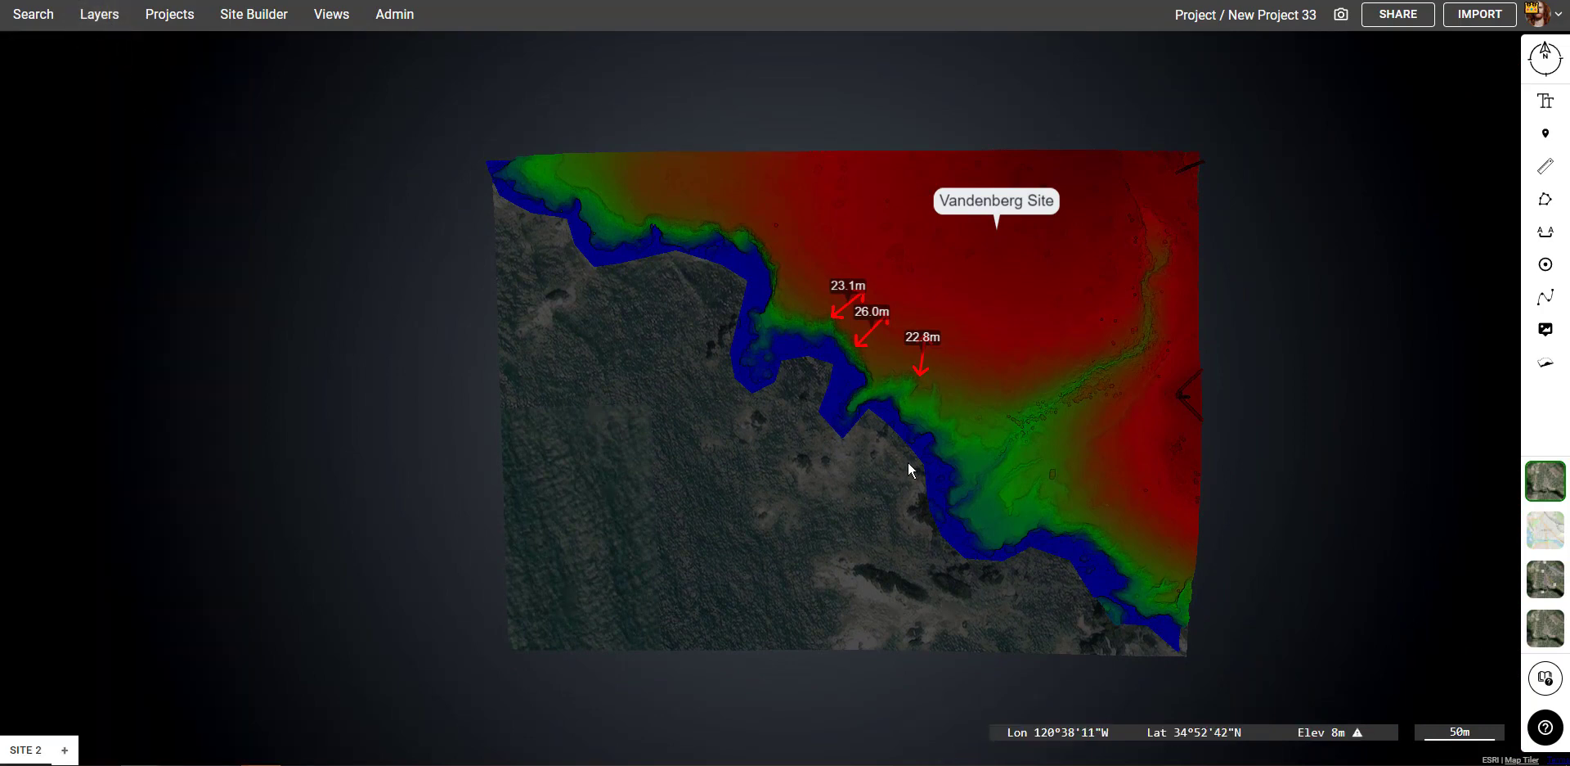
{"action": "left_click_drag", "start_coordinate": [1018, 512], "coordinate": [955, 497]}
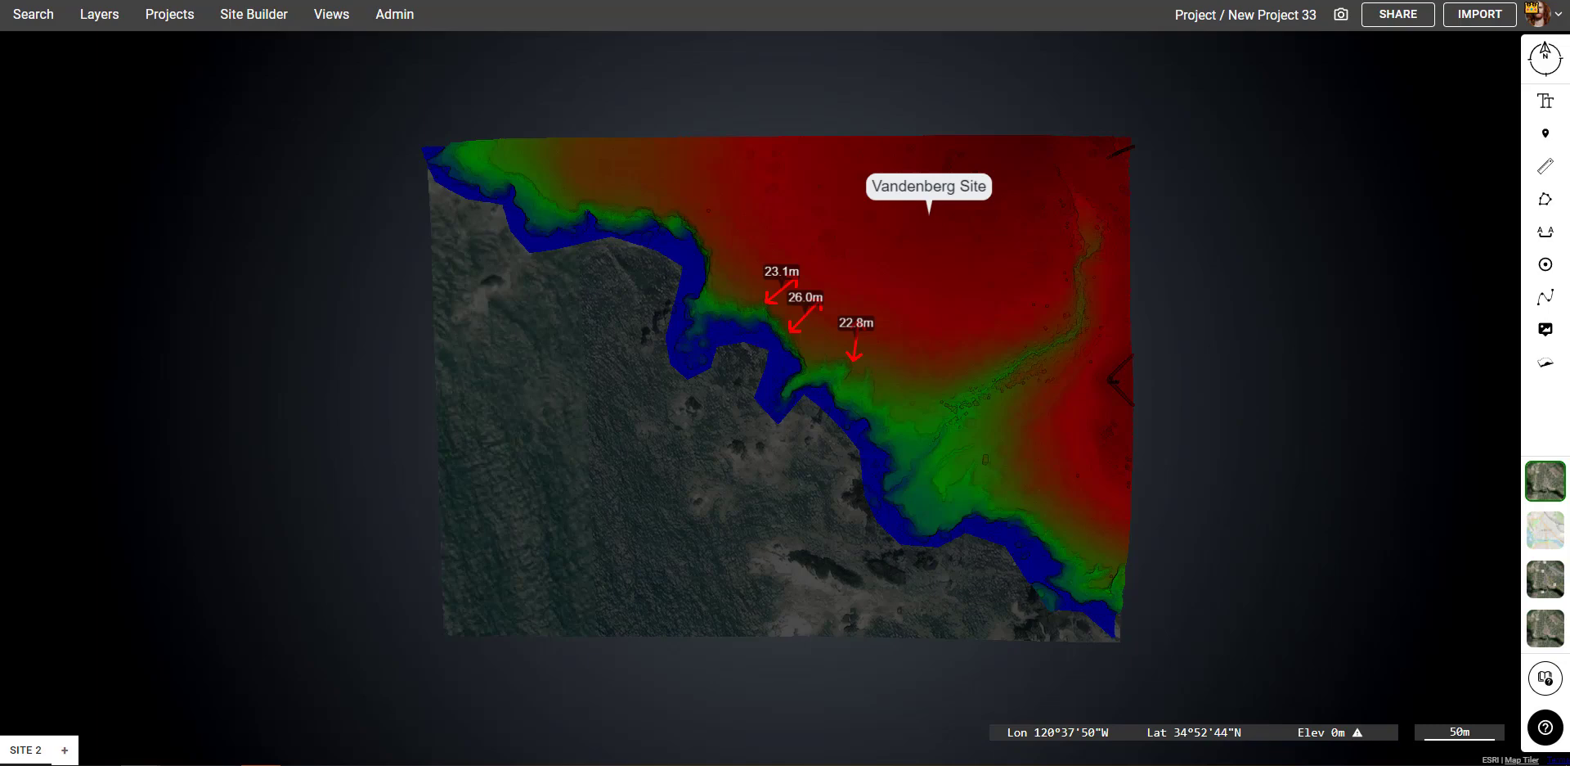
{"action": "scroll", "coordinate": [784, 398], "scroll_direction": "up", "scroll_amount": 5}
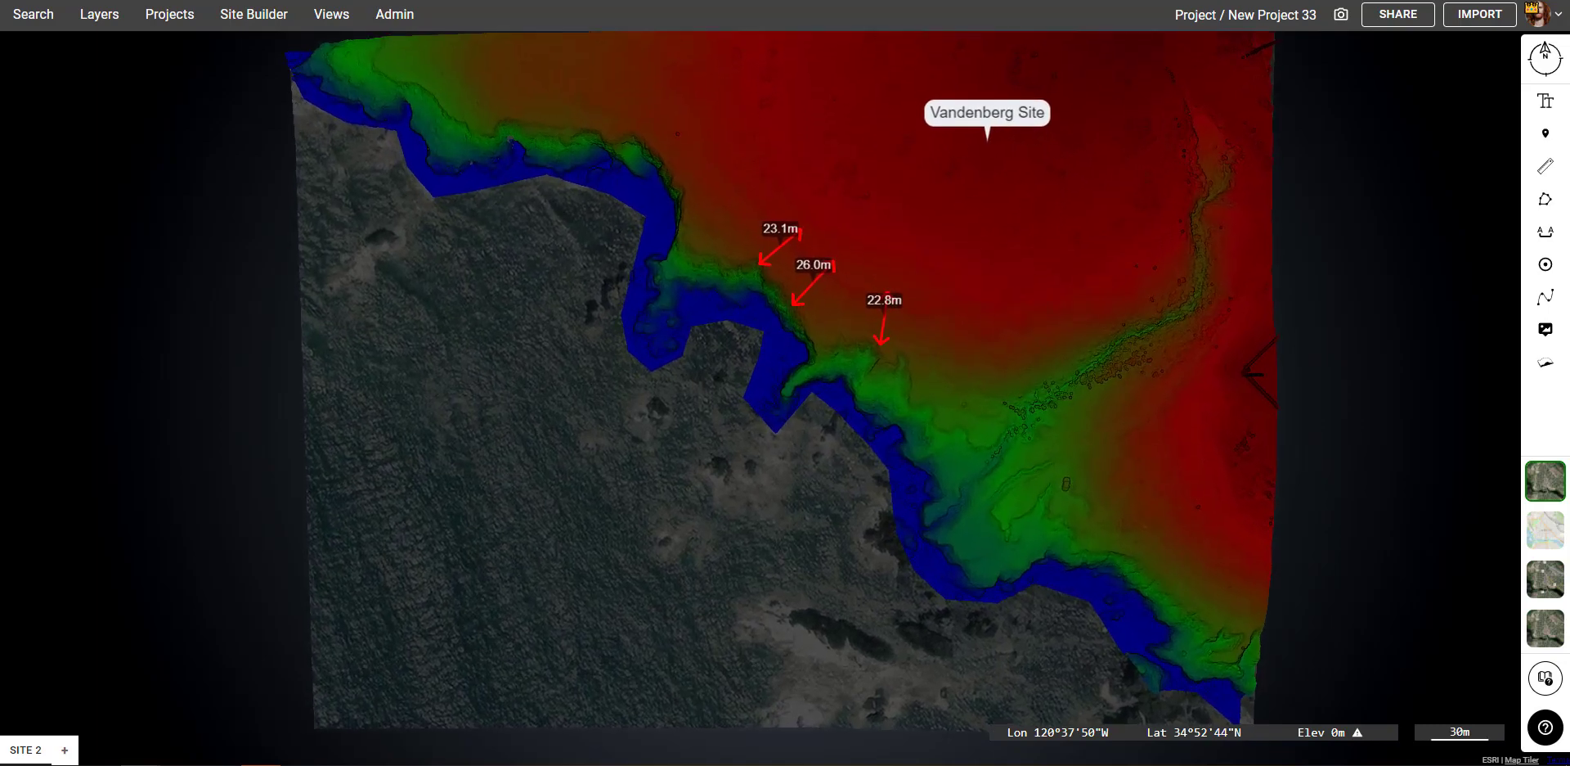
{"action": "scroll", "coordinate": [786, 379], "scroll_direction": "up", "scroll_amount": 5}
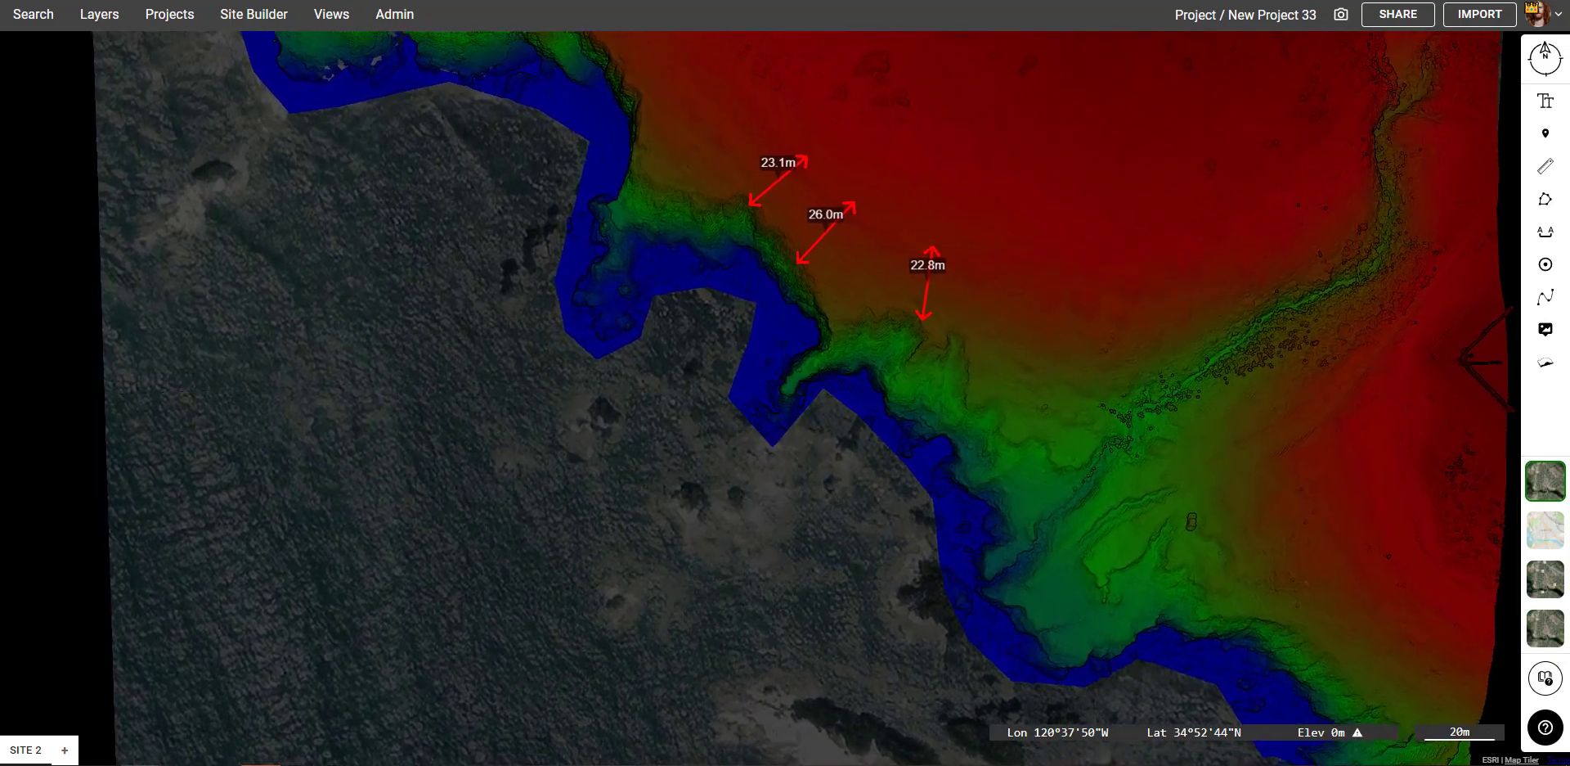